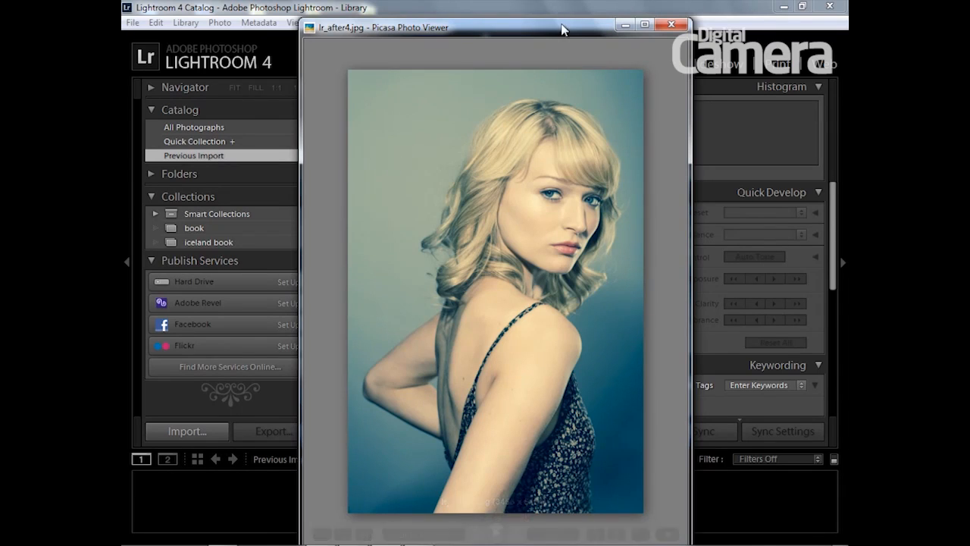
Switch from the photo viewer to Lightroom and start an import from the "before files for disc" folder
click(625, 26)
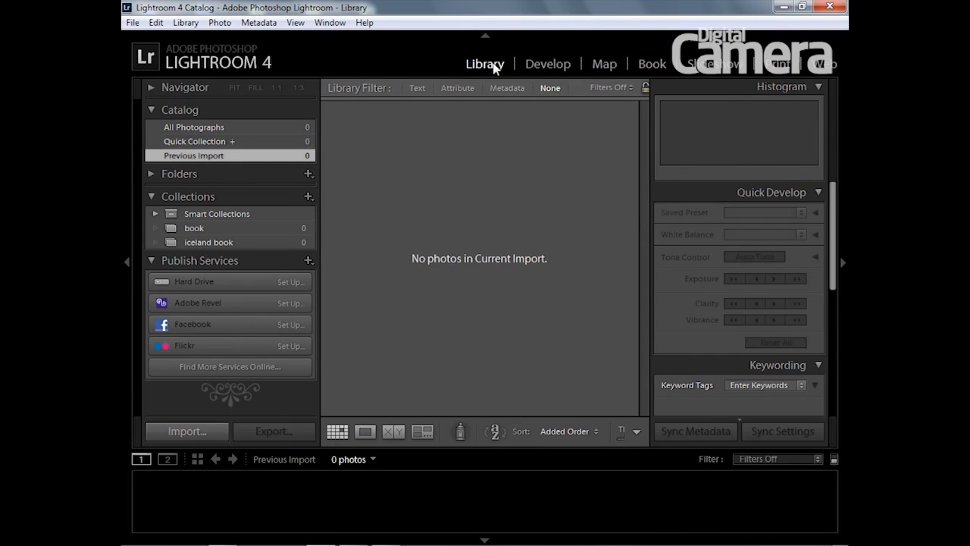
click(210, 429)
click(157, 103)
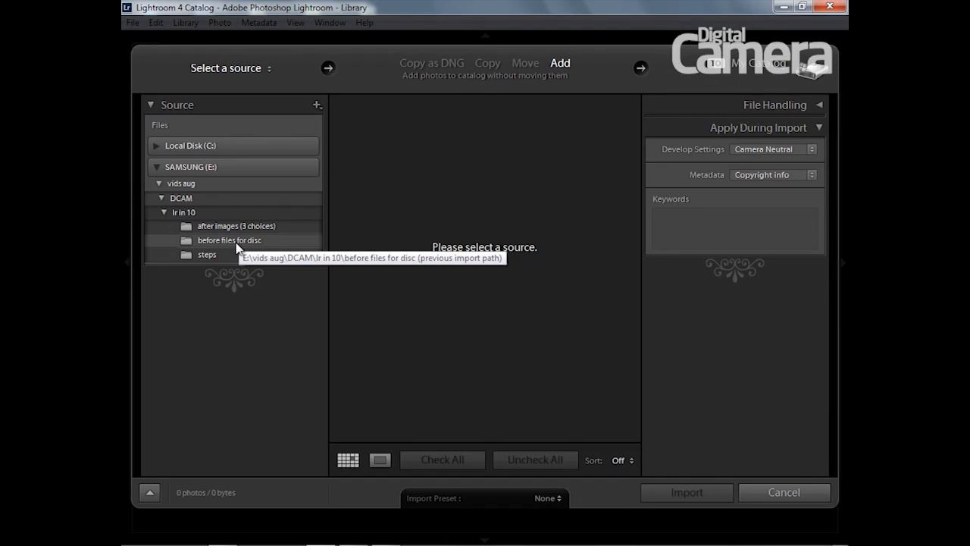
click(228, 243)
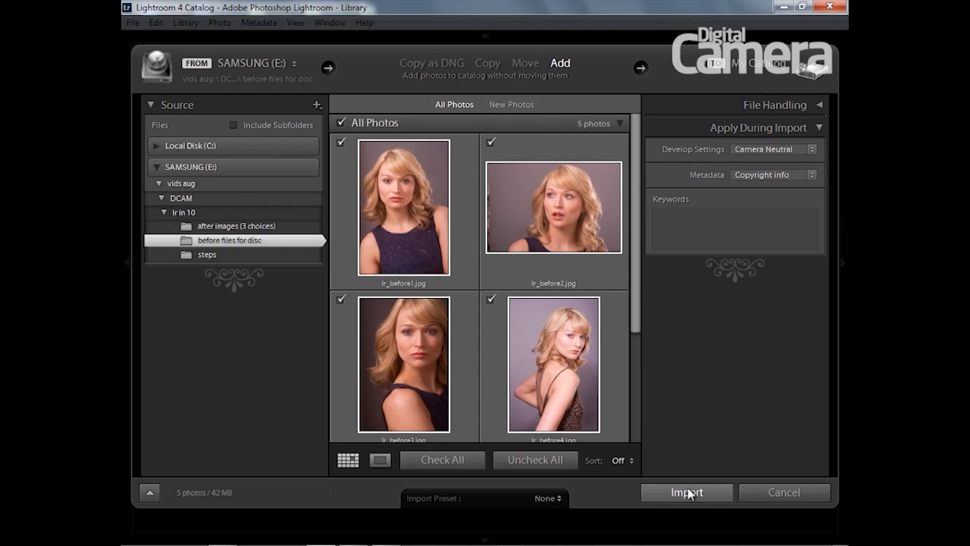
Assign the keywords model, portrait, studio and the model's first name, and import all the photos from the folder
click(679, 219)
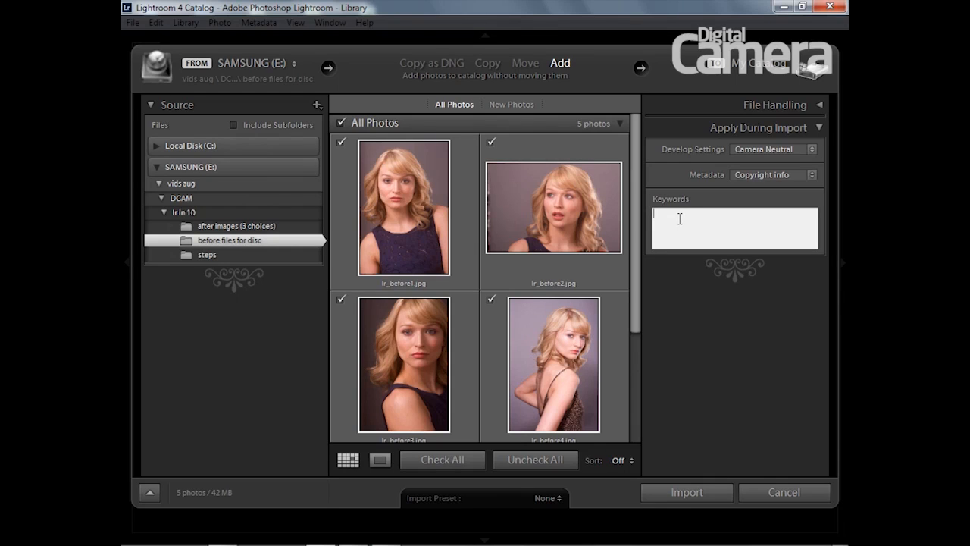
click(674, 223)
text(model, sarah, portrait, studio)
click(680, 254)
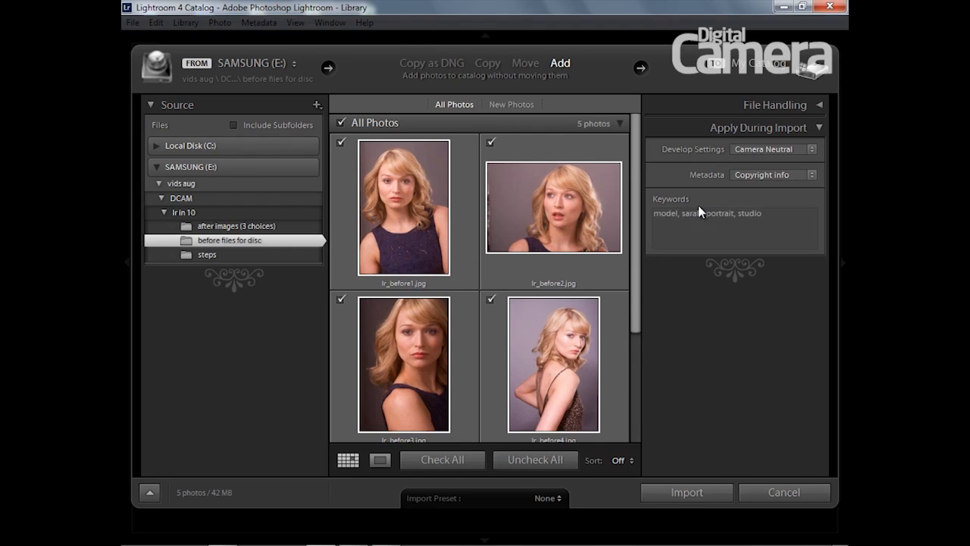
click(709, 494)
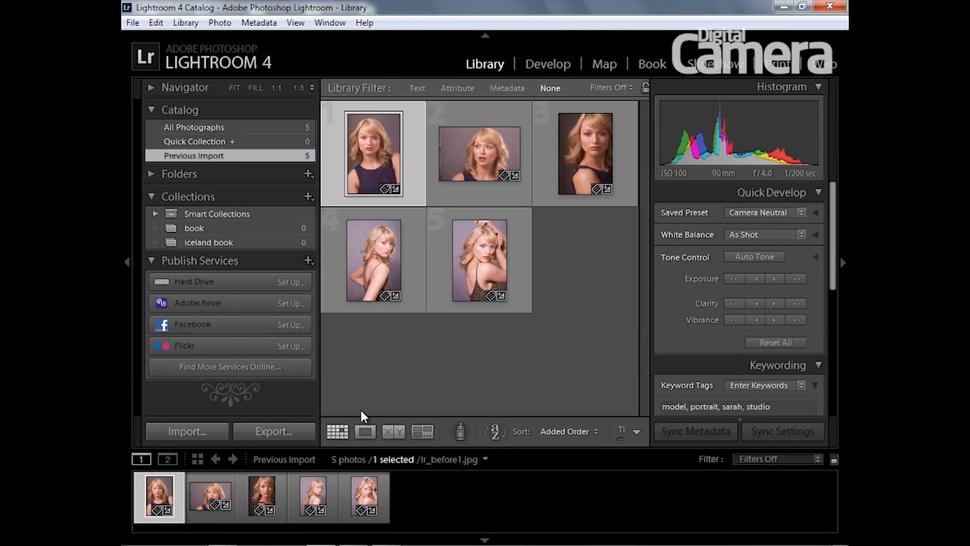
View lr_before1.jpg in Loupe view and browse forward and back through all the imported portraits
key(e)
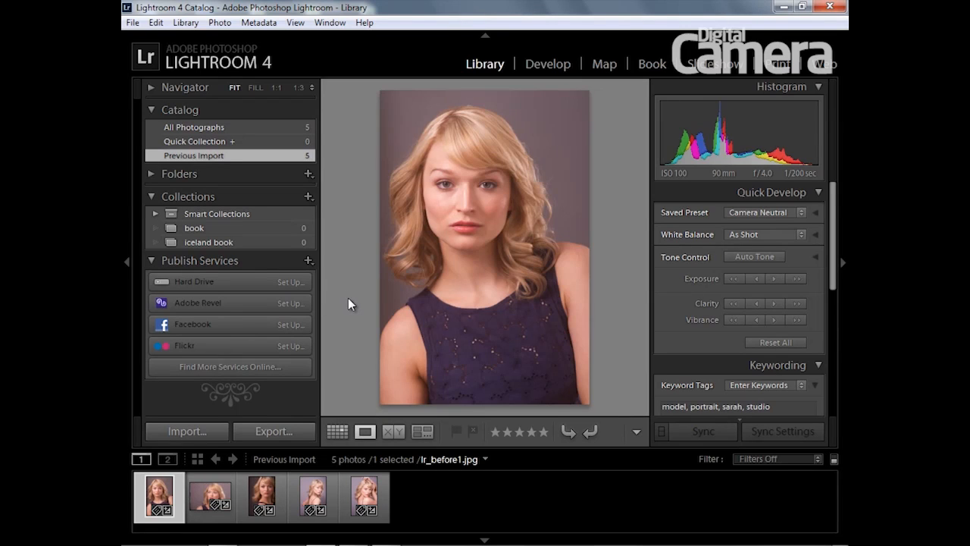
key(Right)
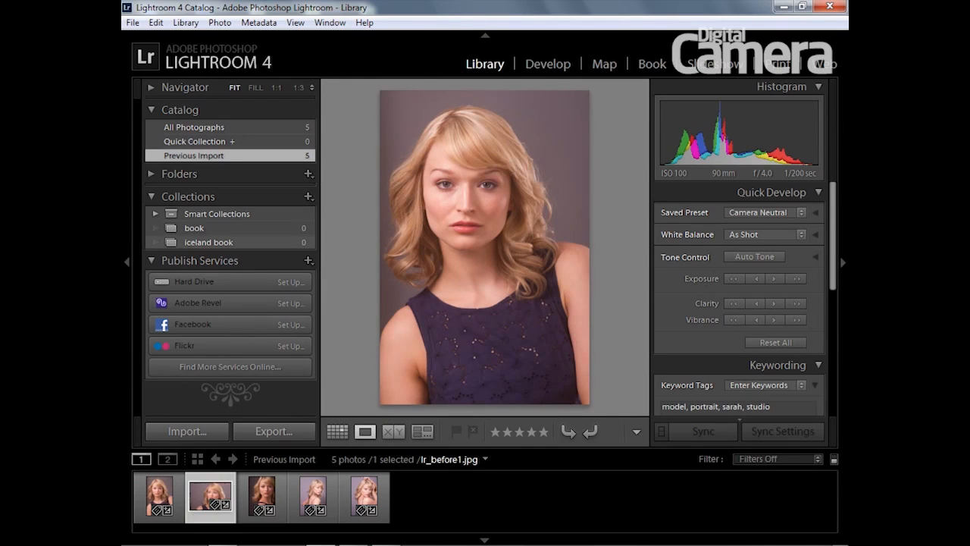
key(Right)
key(Right)
key(Right)
key(Left)
key(Left)
key(Left)
key(Left)
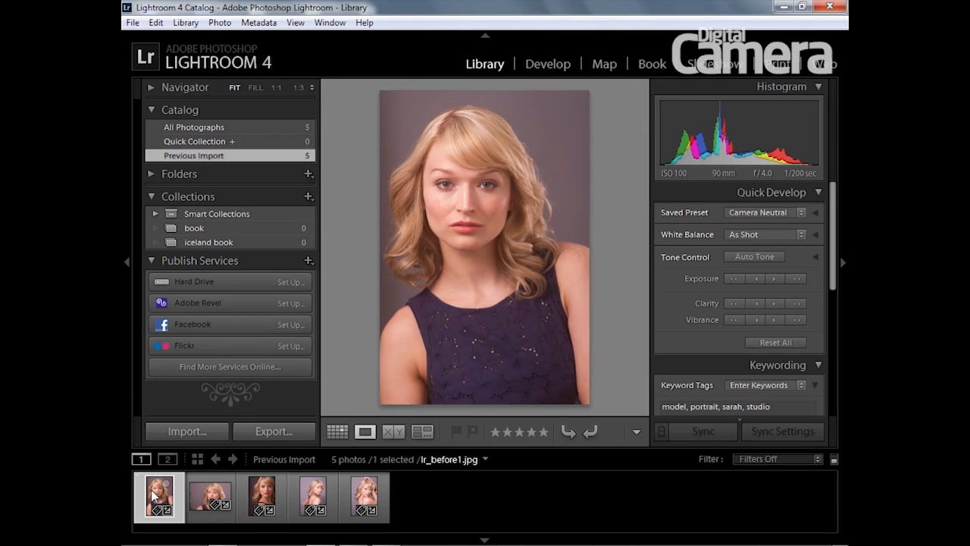
Try ratings of 1 and 5 stars on lr_before1.jpg and reset its rating to 0
key(1)
key(5)
key(0)
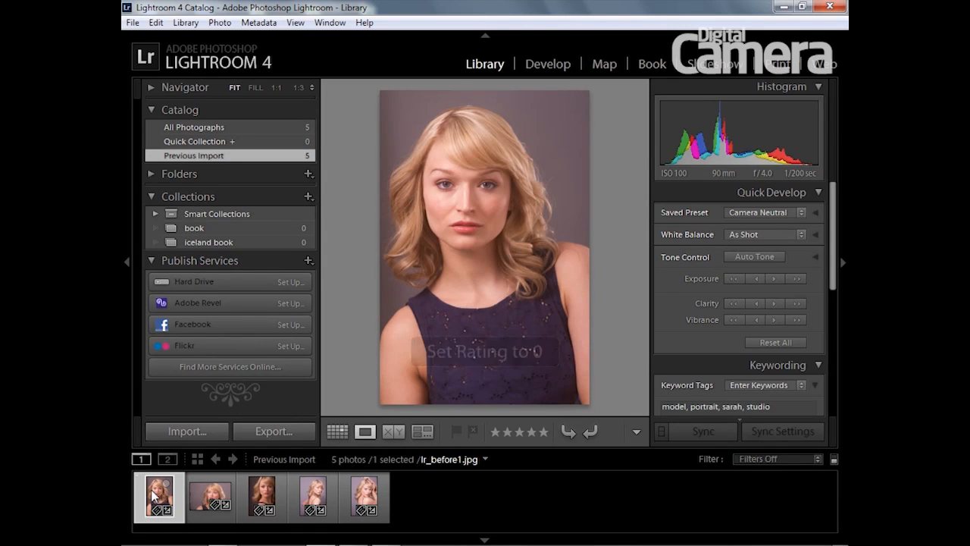
Check the eyes in lr_before2.jpg at close zoom and delete that photo from disk
key(Right)
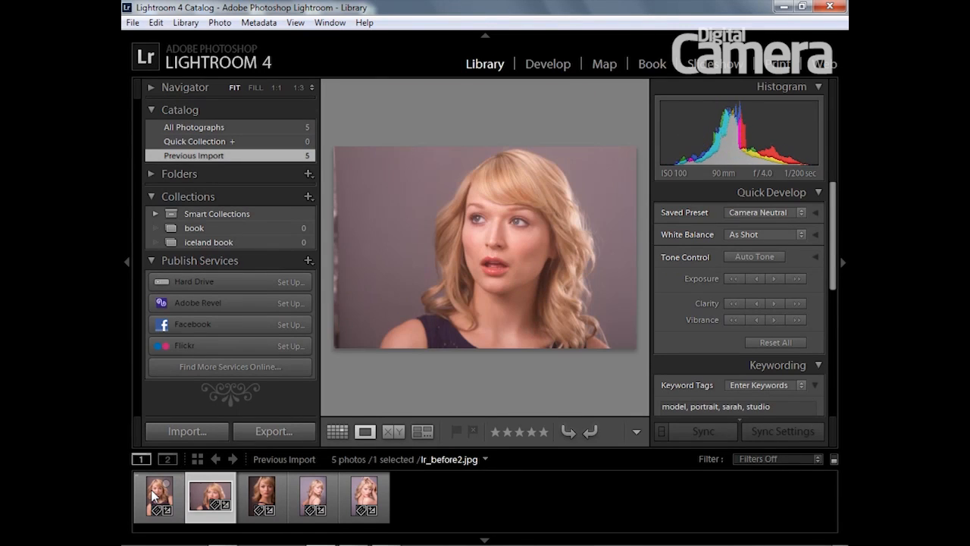
key(Right)
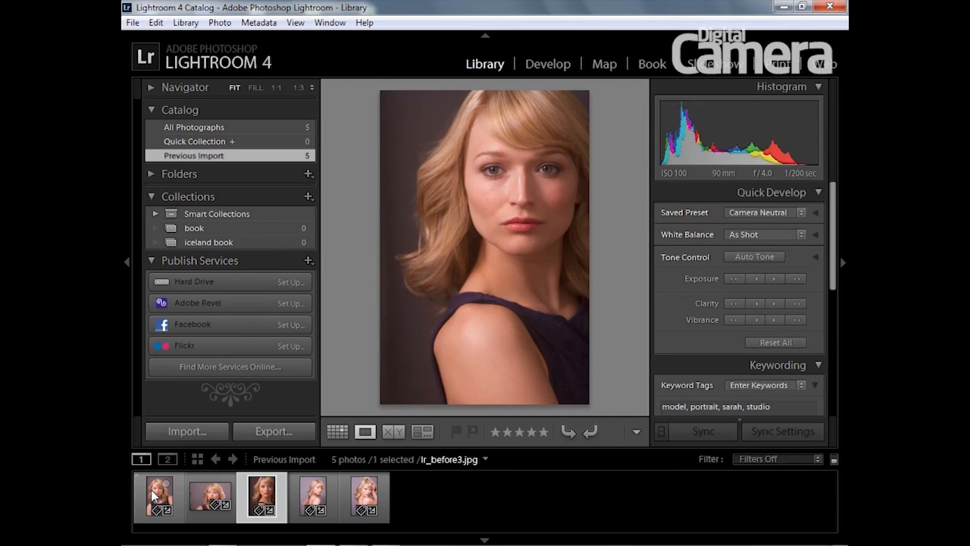
key(Left)
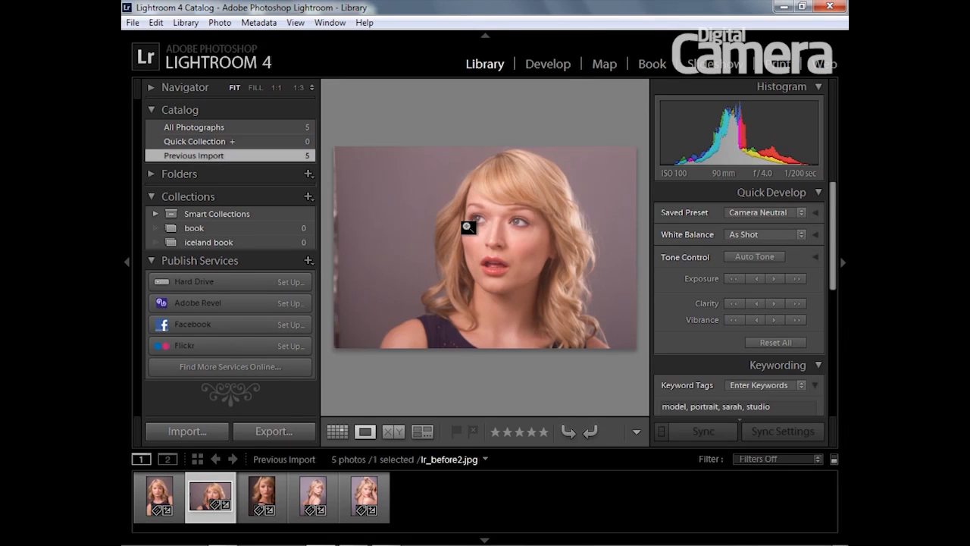
click(514, 222)
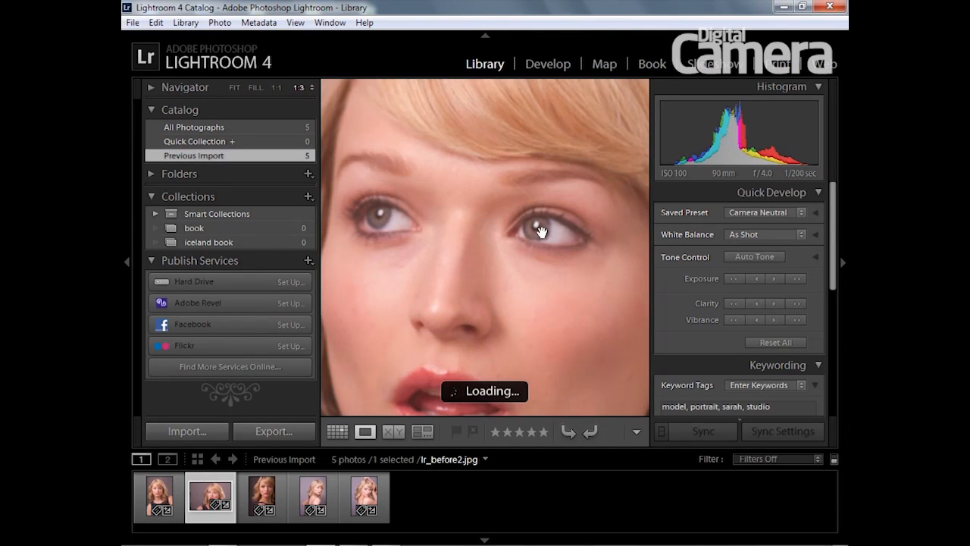
click(537, 230)
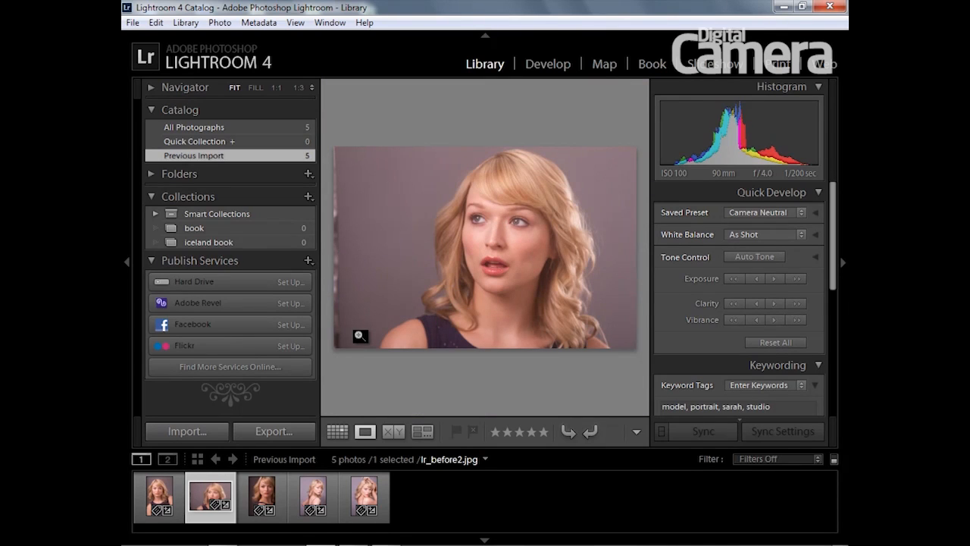
key(Delete)
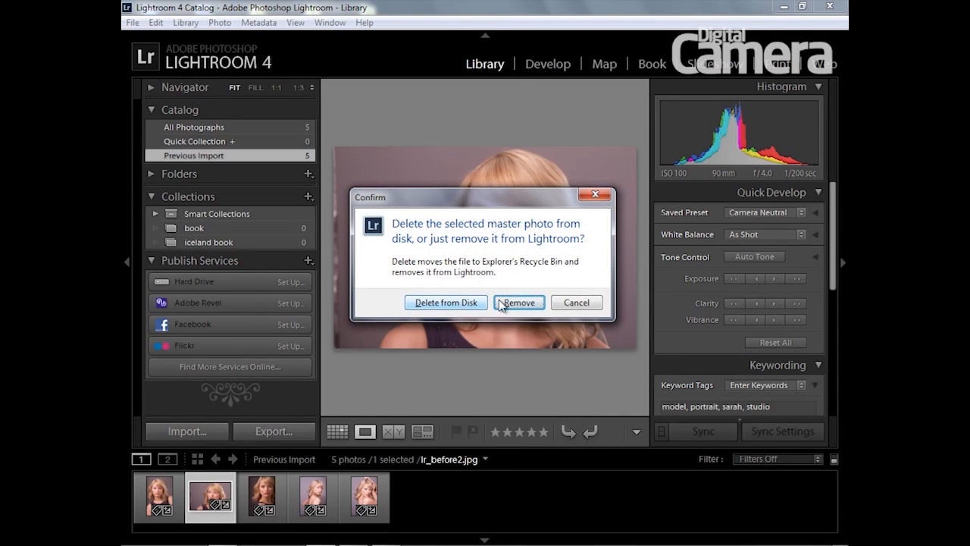
click(453, 303)
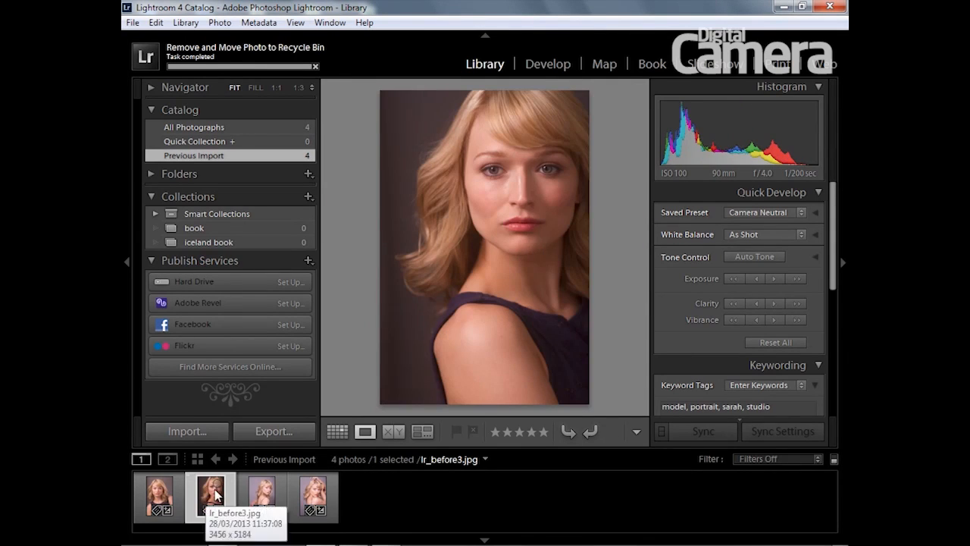
Add lr_before3.jpg to the Quick Collection and rate lr_before3.jpg, lr_before4.jpg and lr_before5.jpg five stars each
key(b)
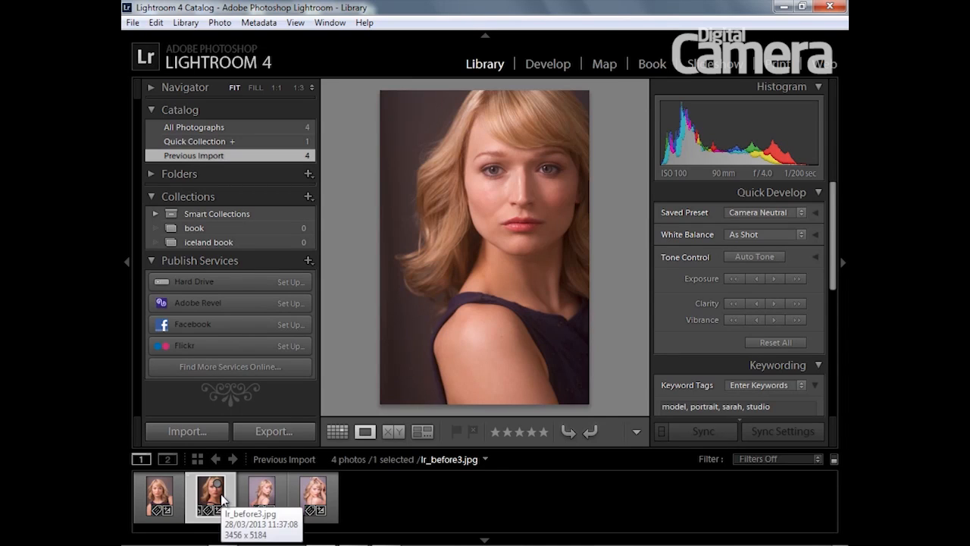
key(5)
key(Right)
key(5)
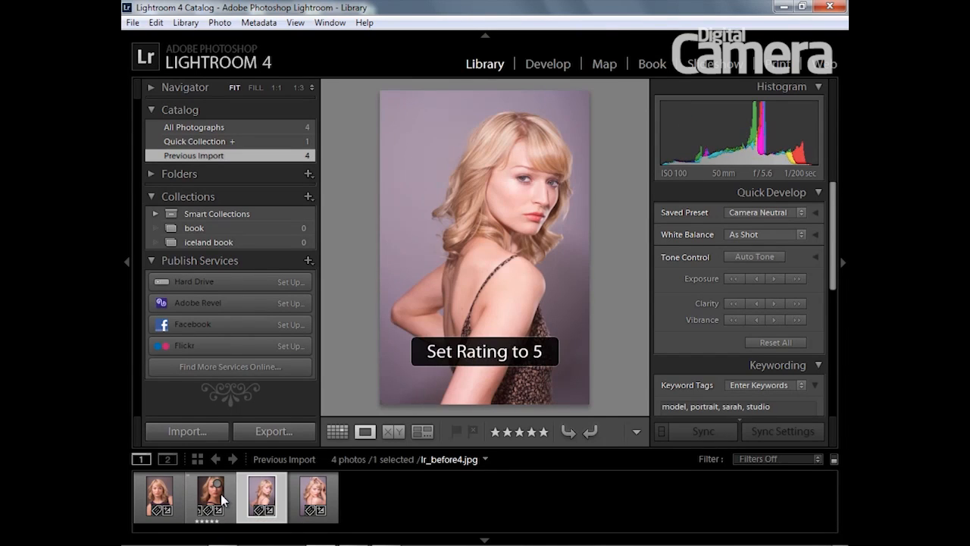
key(Right)
key(5)
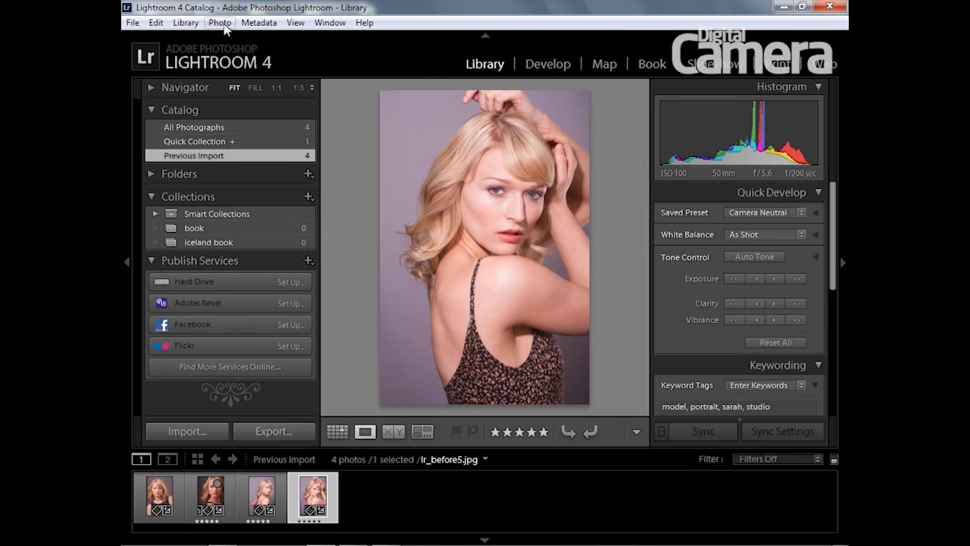
Show the Library Filter bar and filter the photos by attribute to a rating of at least five stars
click(294, 23)
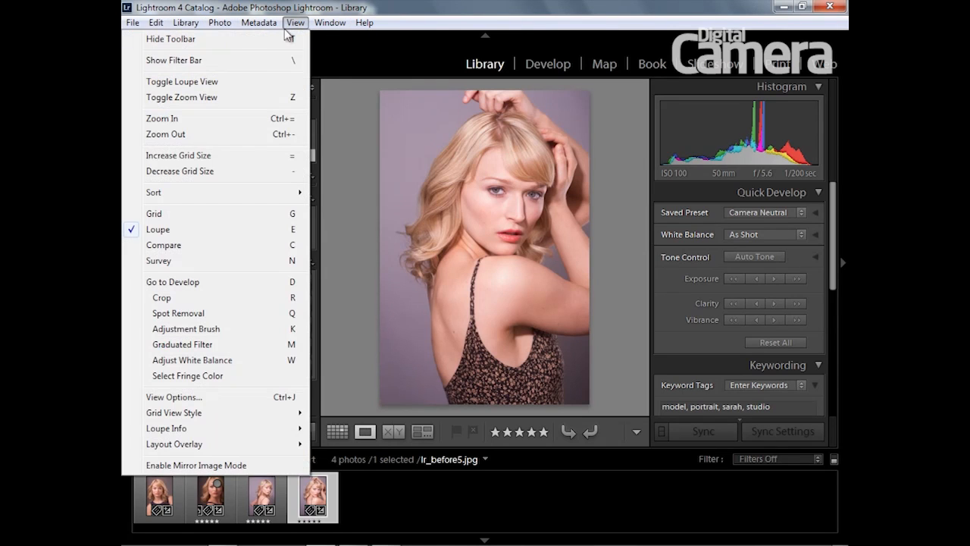
click(202, 63)
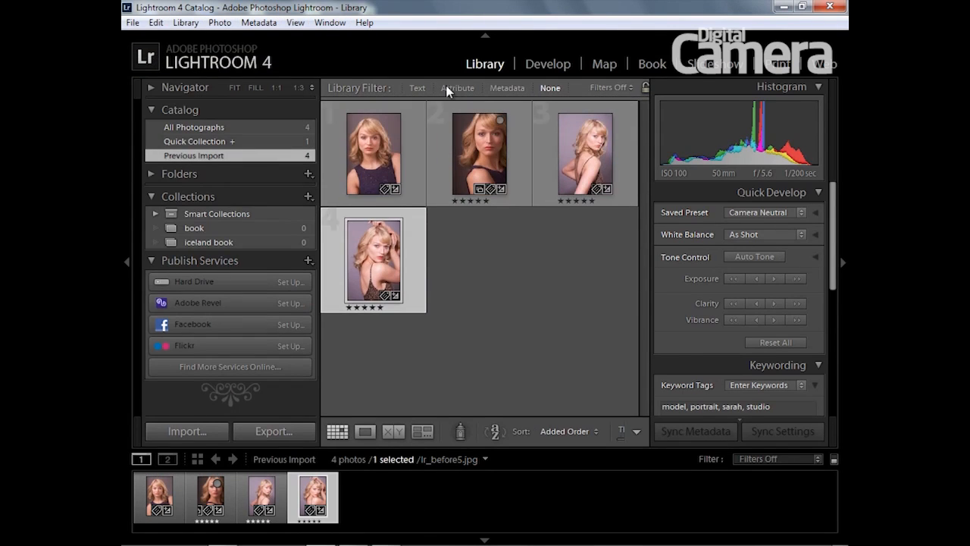
click(457, 89)
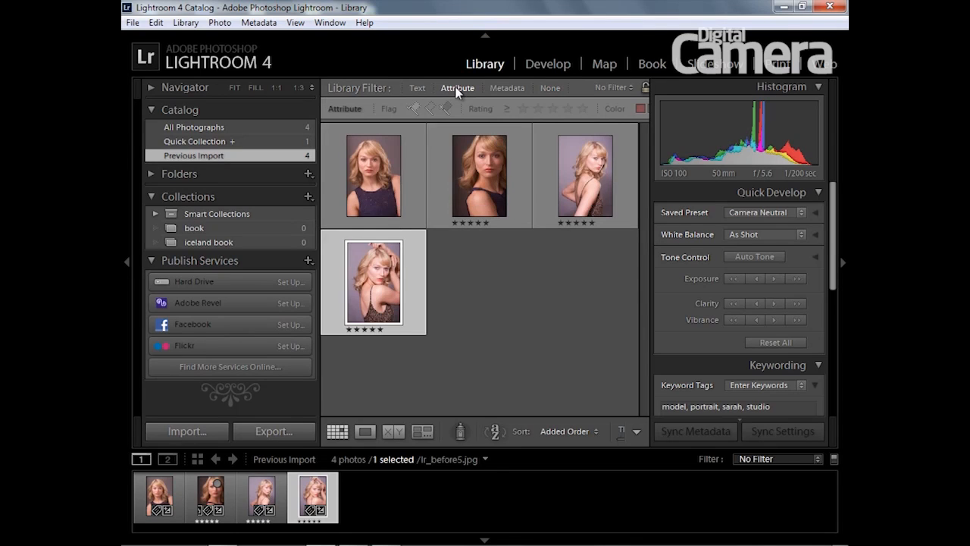
click(583, 108)
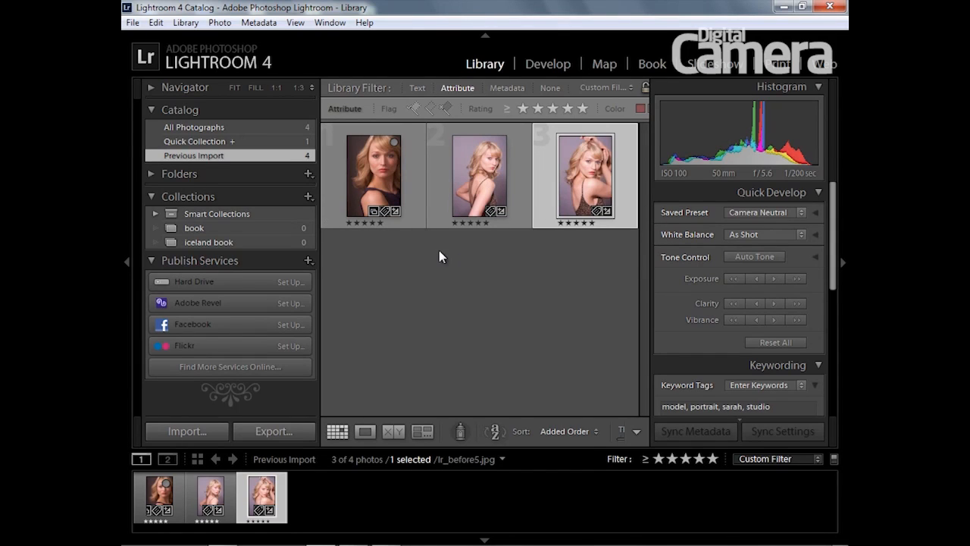
Create a top-level collection from all the filtered photos, named with the model's first name followed by "picks"
key(ctrl+a)
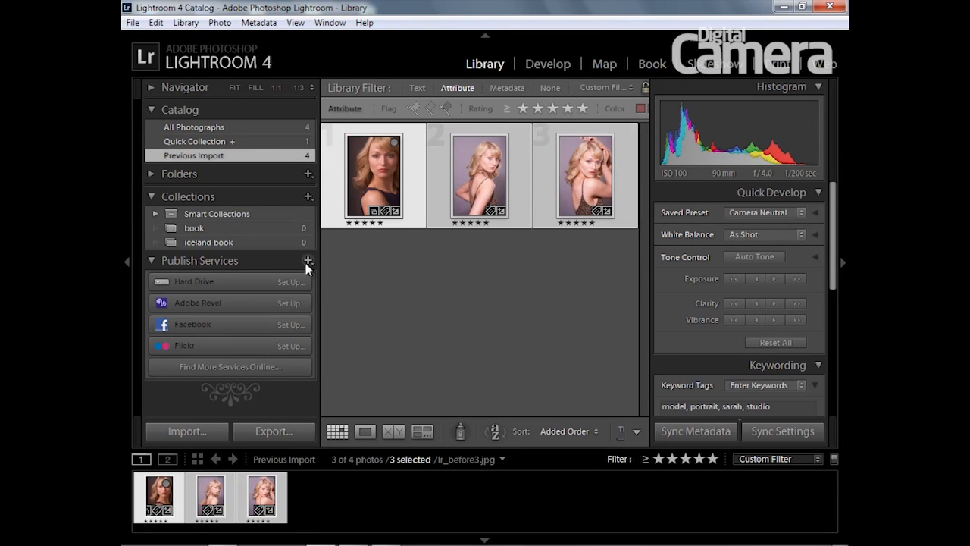
click(308, 197)
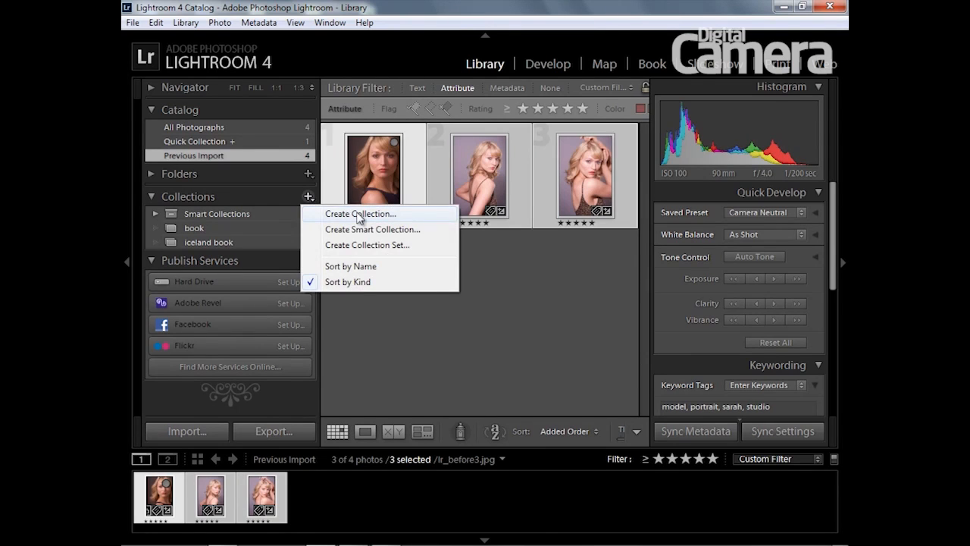
click(353, 214)
text(sarah picks)
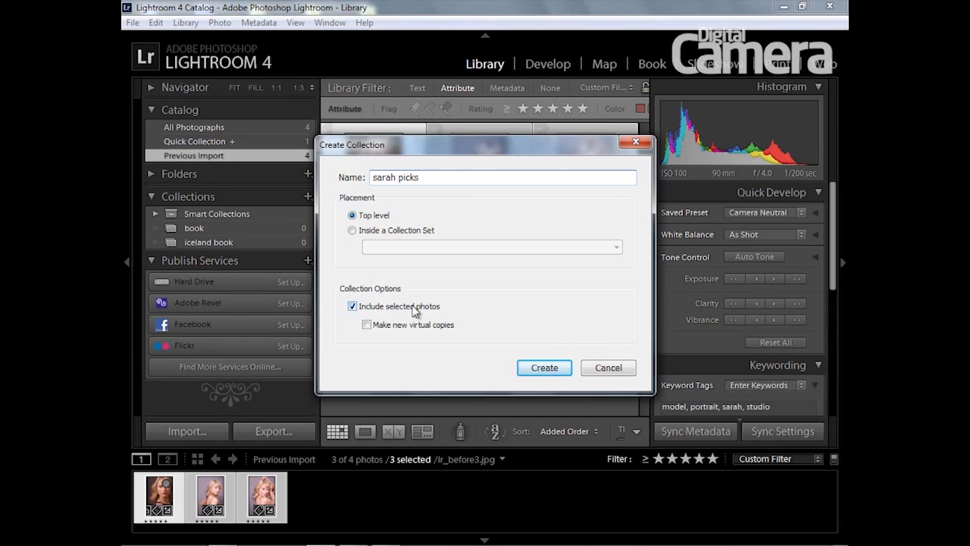
click(544, 368)
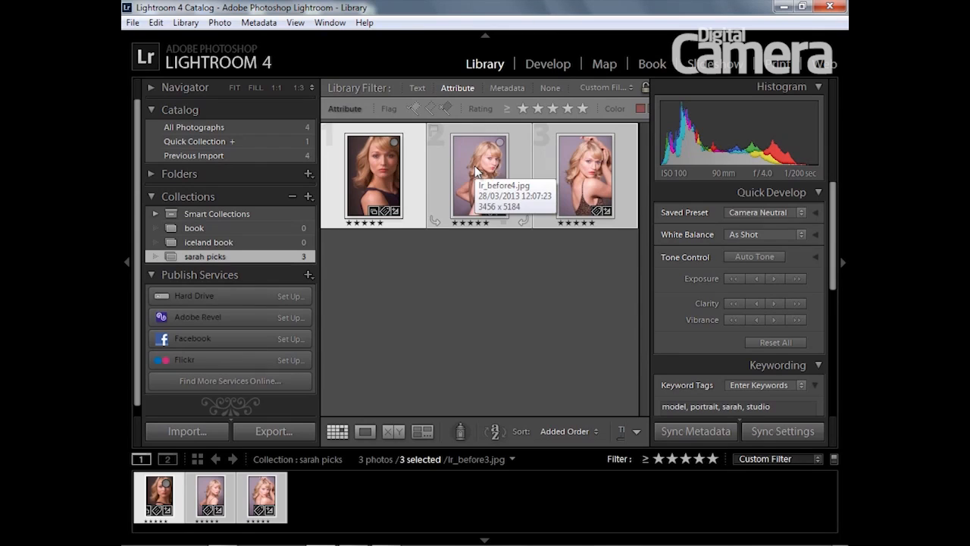
Open lr_before3.jpg in the Develop module and reveal the hidden panels on both sides
click(544, 67)
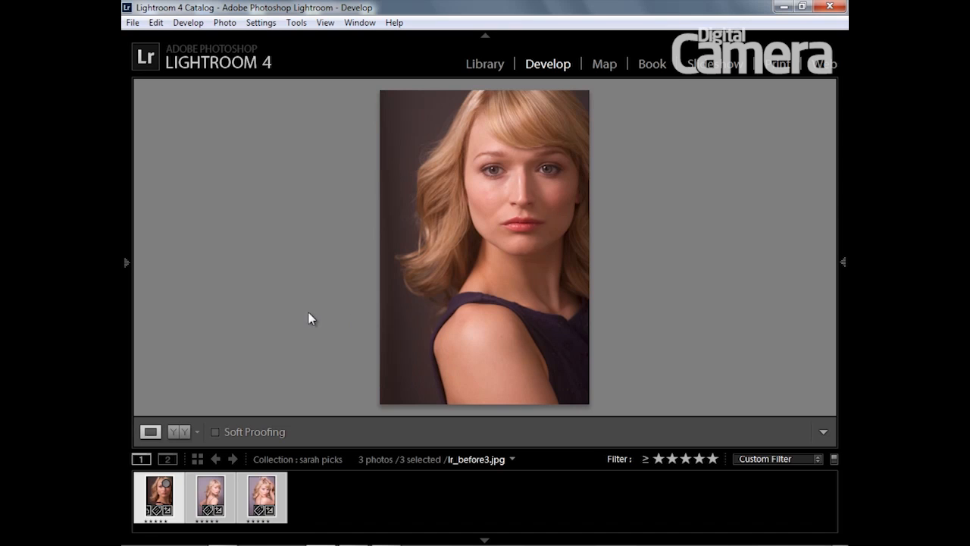
click(127, 263)
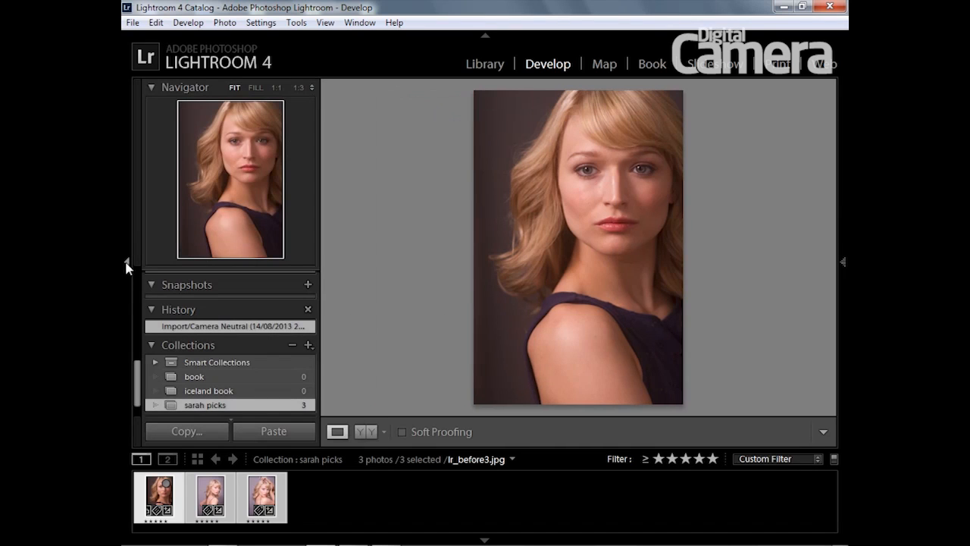
click(843, 256)
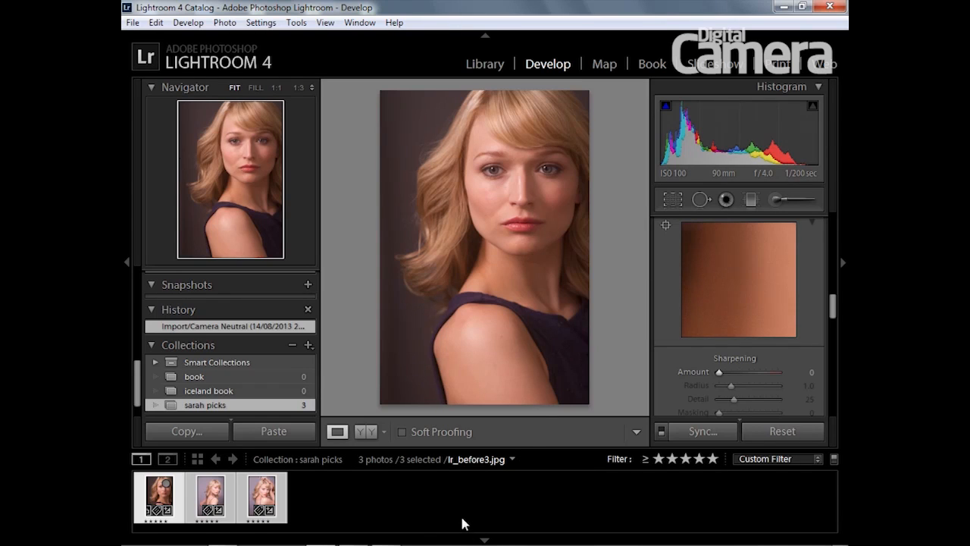
Set the white balance of lr_before3.jpg to Temp -31 and Tint -36, with Exposure +0.71 and Contrast +10
drag(832, 315, 831, 233)
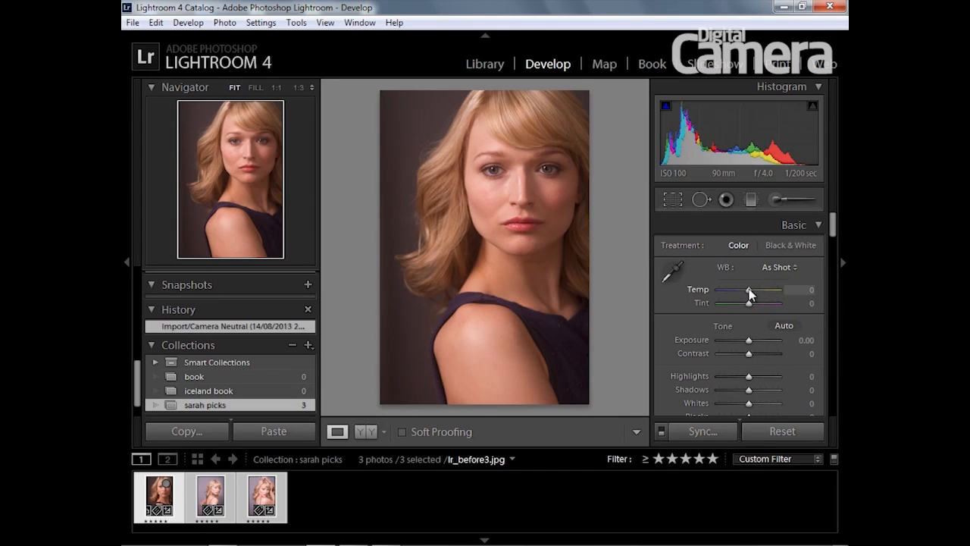
mouse_move(747, 294)
mouse_down()
mouse_move(759, 292)
mouse_move(741, 298)
mouse_move(760, 305)
mouse_move(737, 307)
mouse_move(741, 294)
mouse_up()
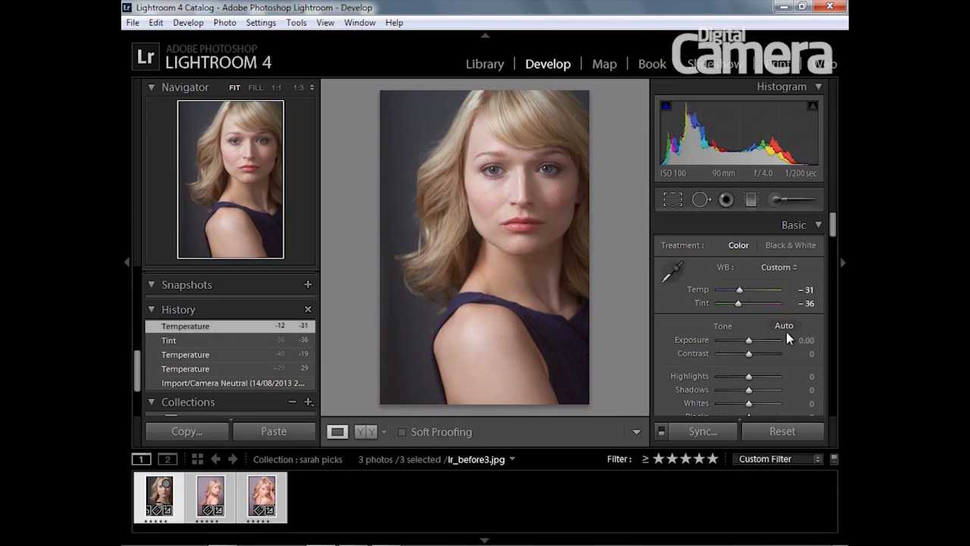
drag(748, 341, 751, 355)
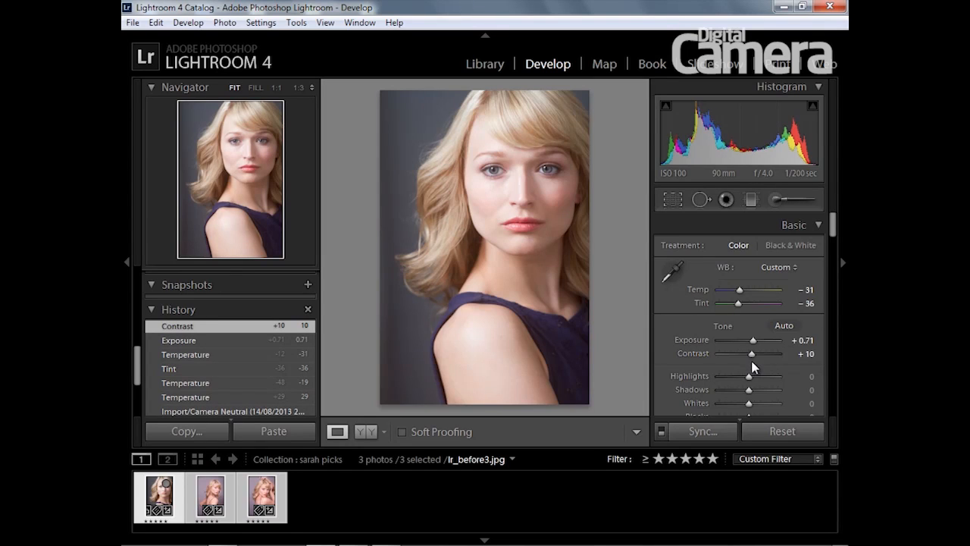
scroll(744, 318, down, 3)
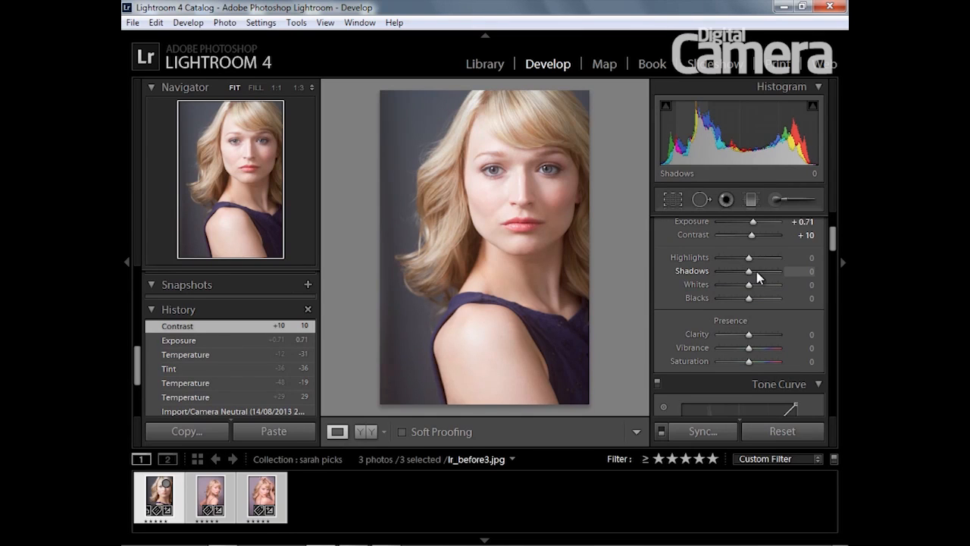
Set Highlights to +33, Shadows to +29, Clarity to +17 and Vibrance to +36 for lr_before3.jpg
drag(749, 258, 759, 259)
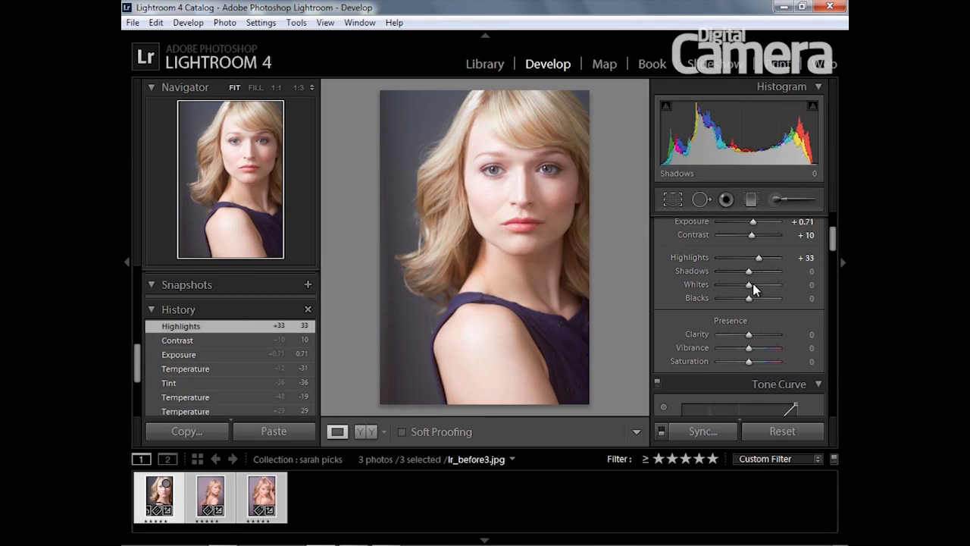
drag(748, 271, 757, 268)
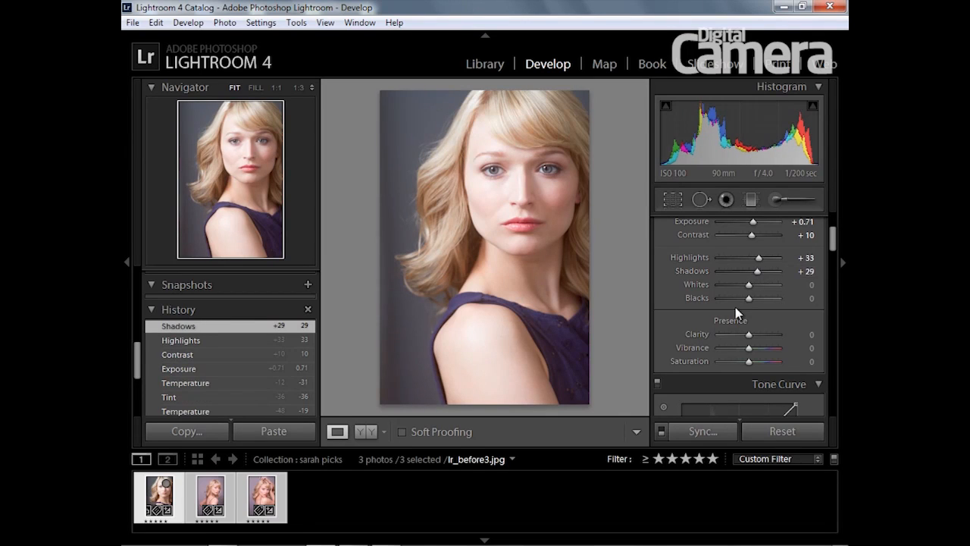
drag(746, 337, 752, 334)
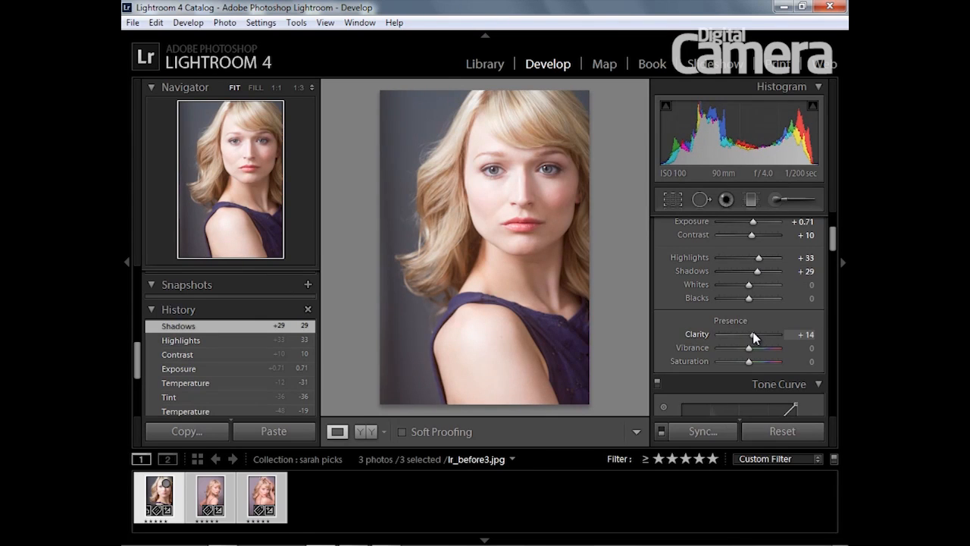
drag(753, 333, 755, 333)
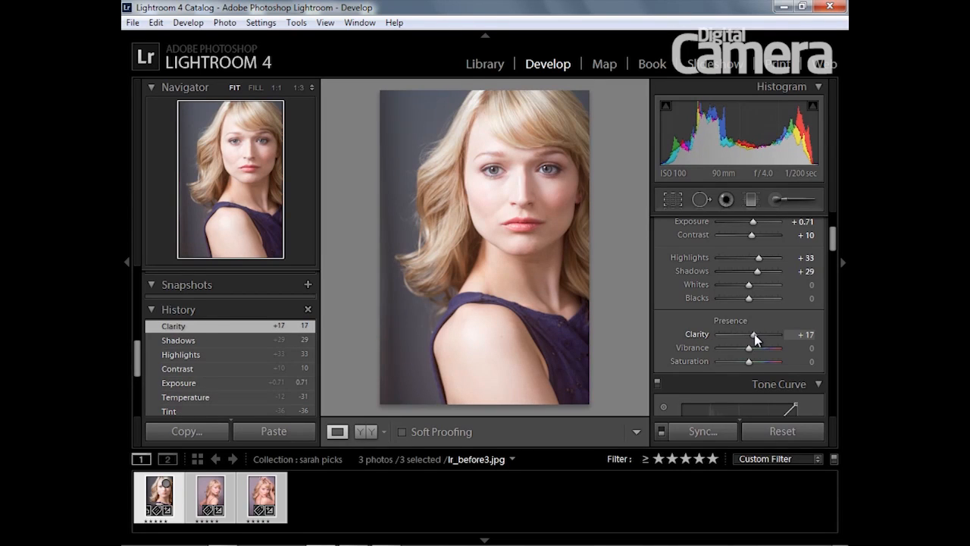
drag(749, 349, 758, 350)
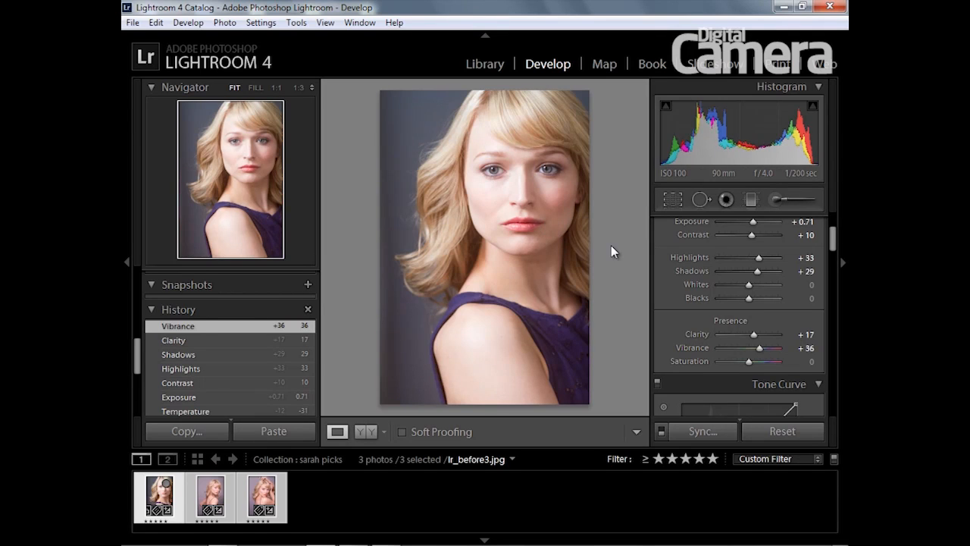
Open lr_before4.jpg and preview the develop presets in the Lightroom B&W Filter Presets and Lightroom B&W Presets folders
click(206, 490)
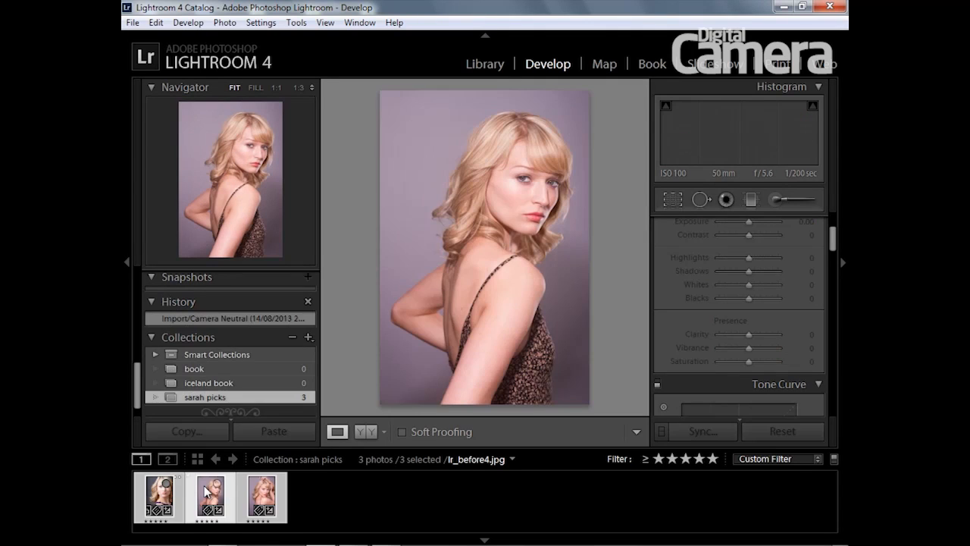
scroll(217, 354, up, 5)
scroll(217, 353, up, 5)
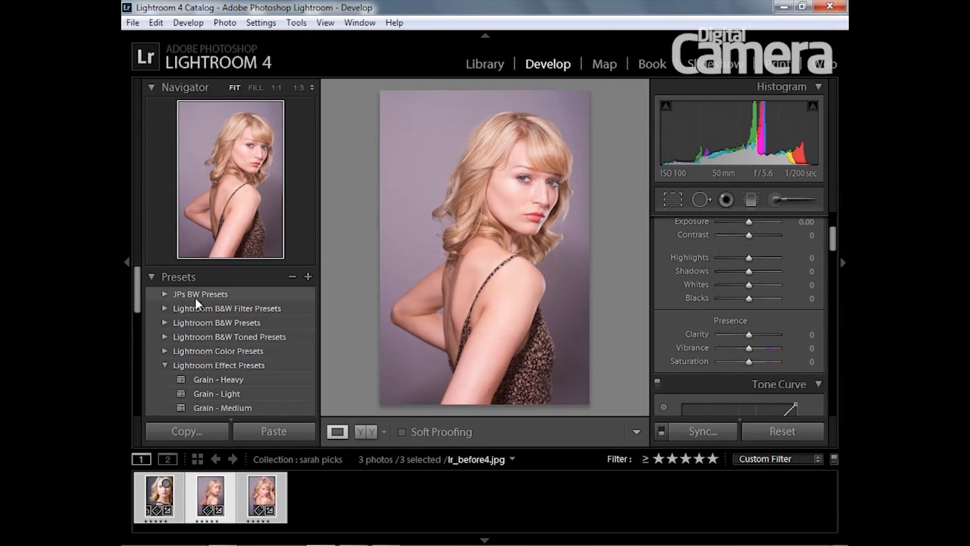
scroll(211, 306, down, 2)
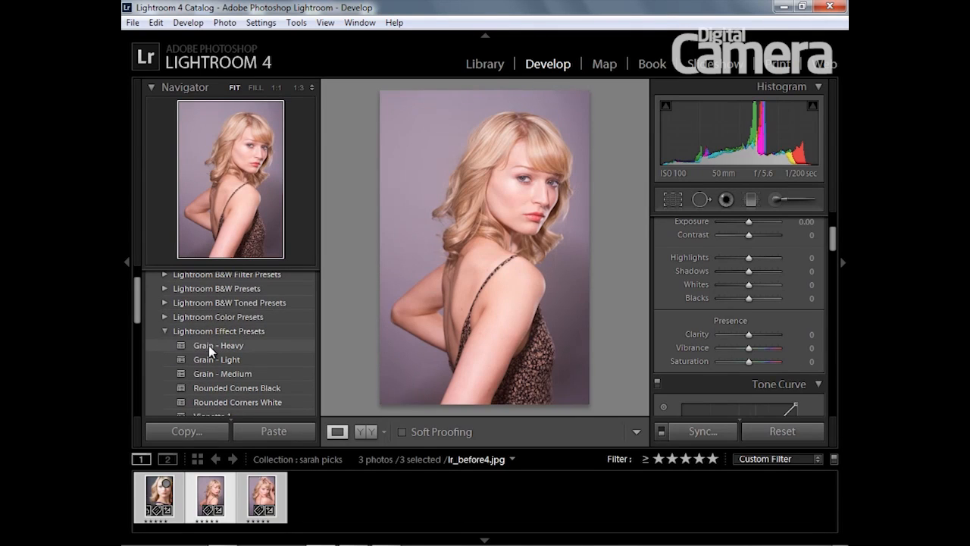
scroll(209, 341, up, 2)
click(165, 307)
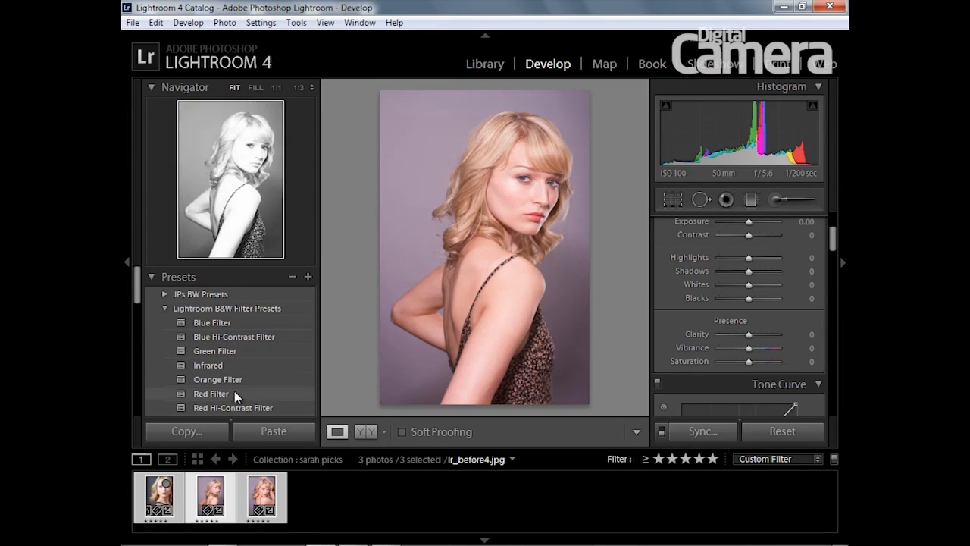
scroll(234, 391, down, 3)
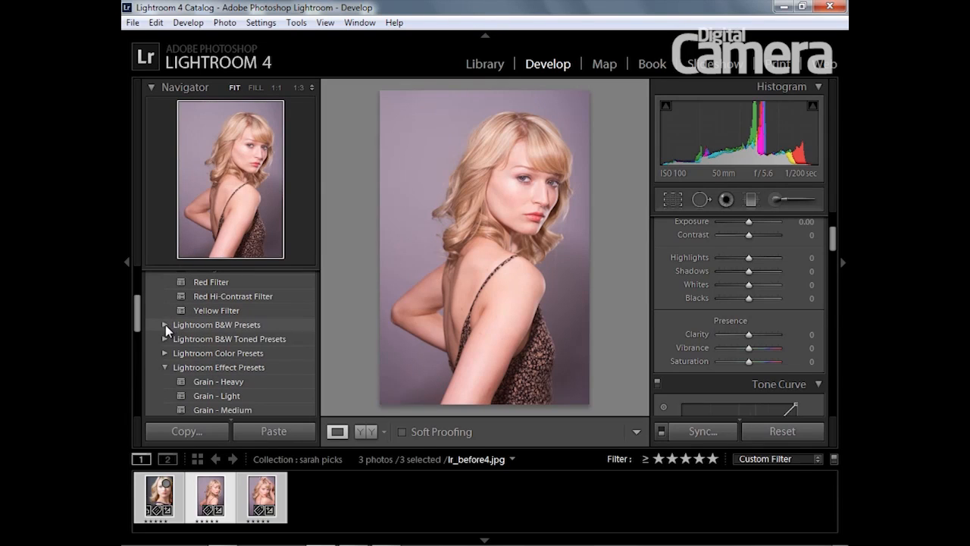
click(165, 325)
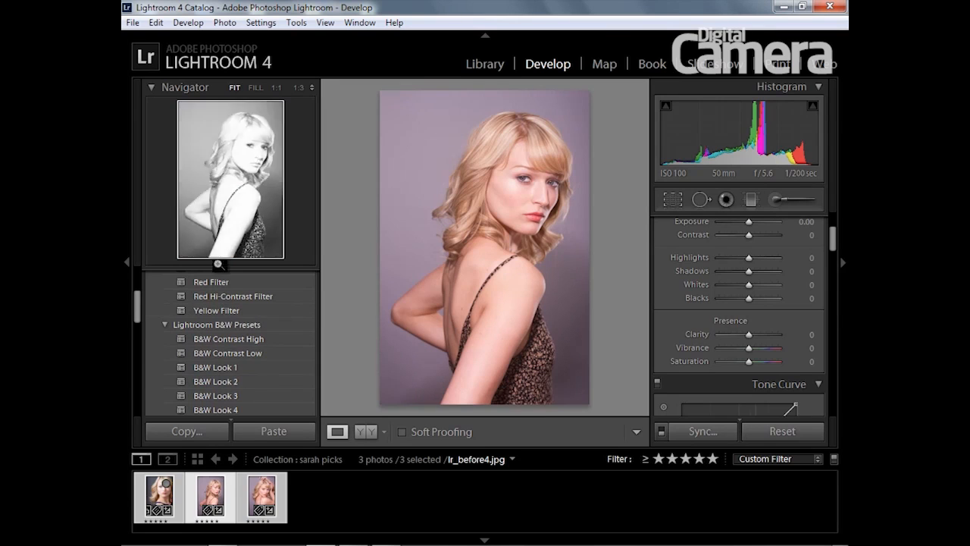
scroll(223, 372, down, 2)
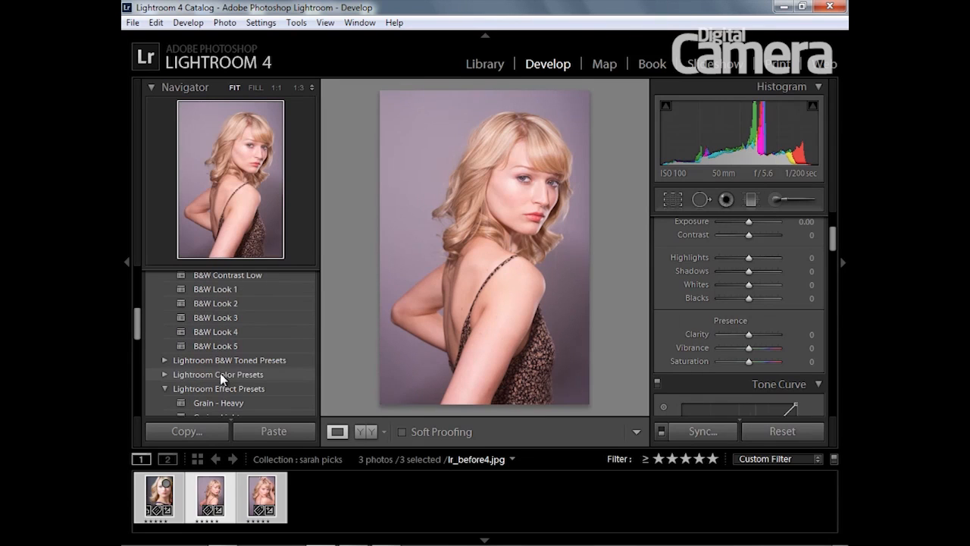
Apply the Cross Process 3 preset from Lightroom Color Presets to lr_before4.jpg
click(166, 374)
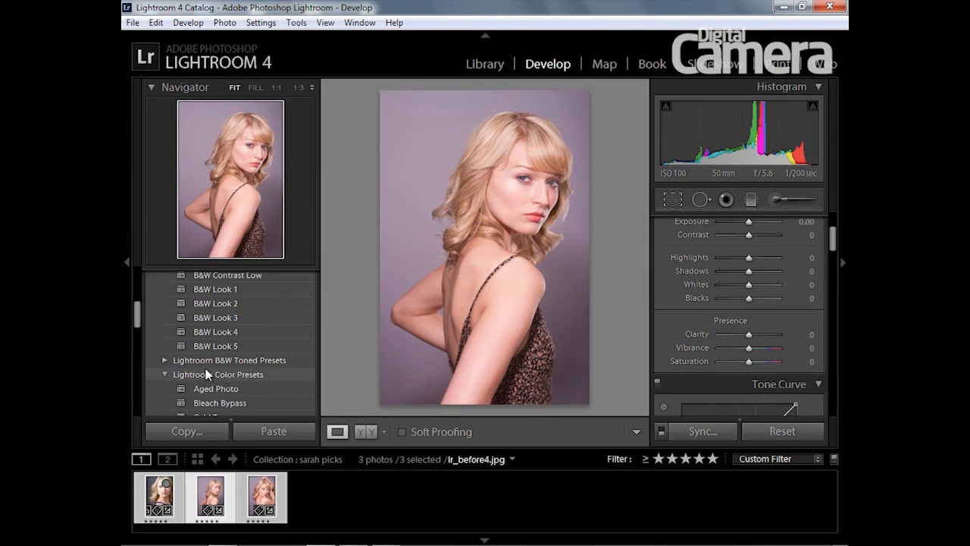
scroll(213, 363, down, 3)
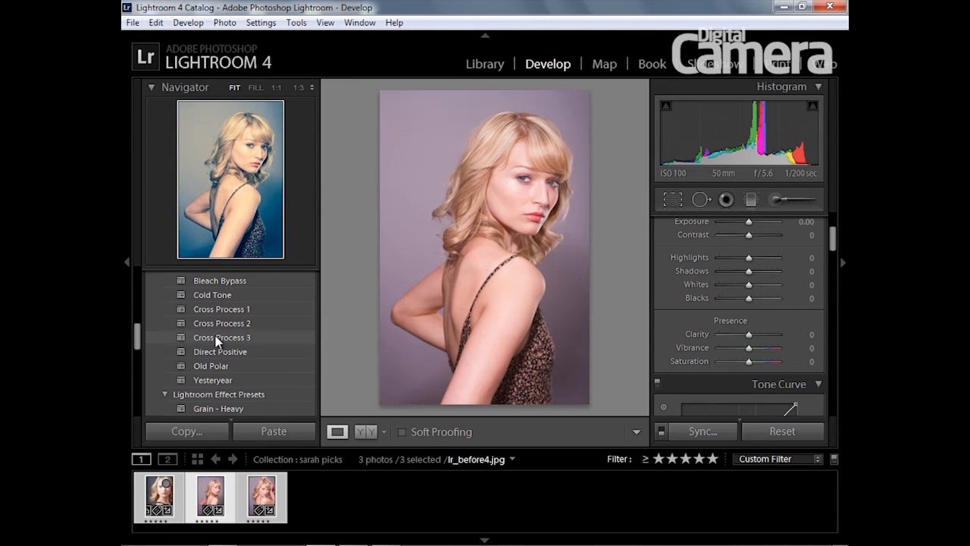
click(223, 341)
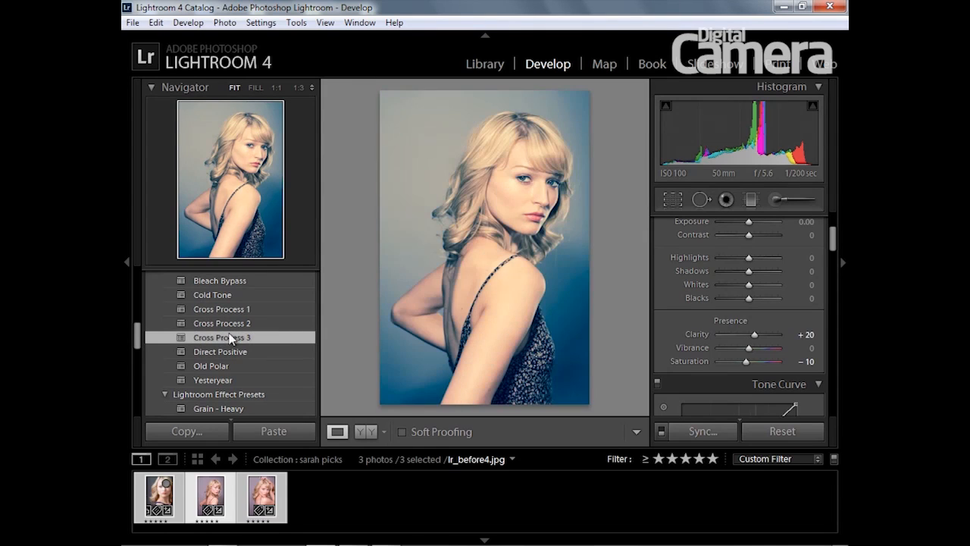
Compare the imported state of lr_before4.jpg with its Cross Process 3 state in the edit history
scroll(155, 364, down, 3)
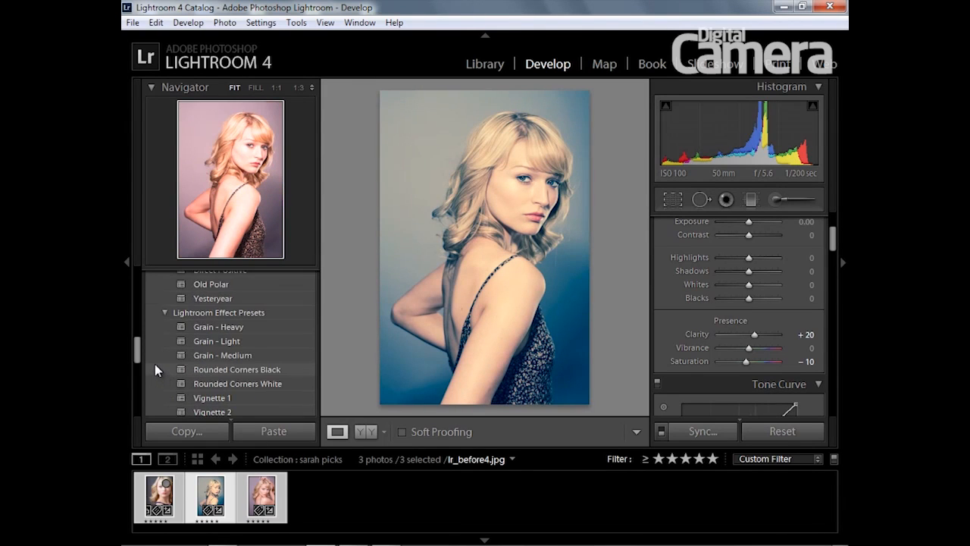
scroll(152, 399, down, 5)
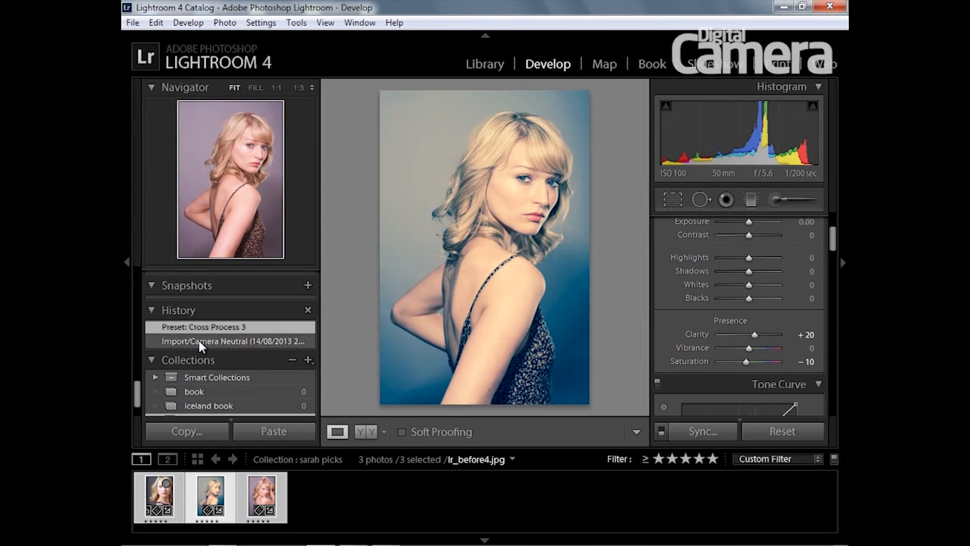
click(197, 341)
click(201, 327)
Open lr_before5.jpg and set its white balance to Temp -4 and Tint -41 by sampling the grey studio background
click(258, 494)
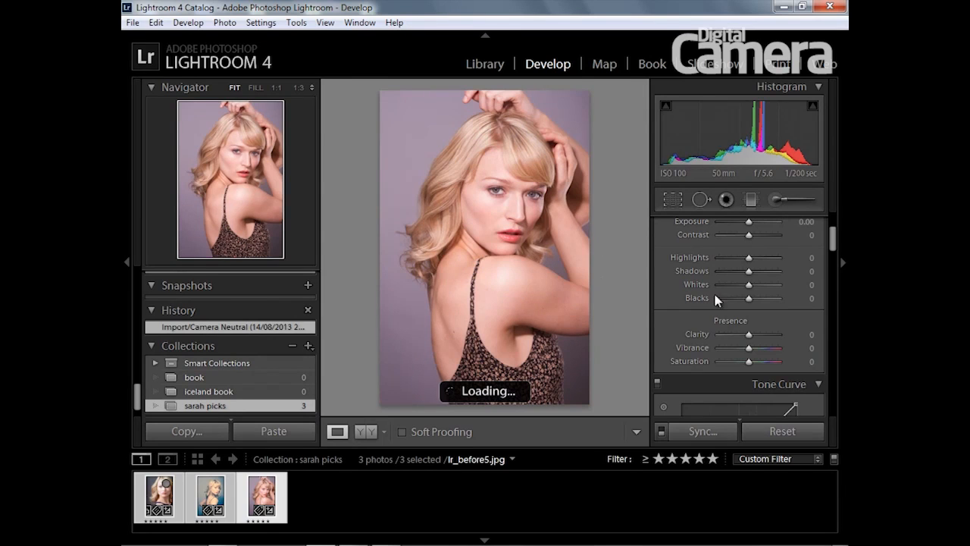
scroll(689, 276, up, 3)
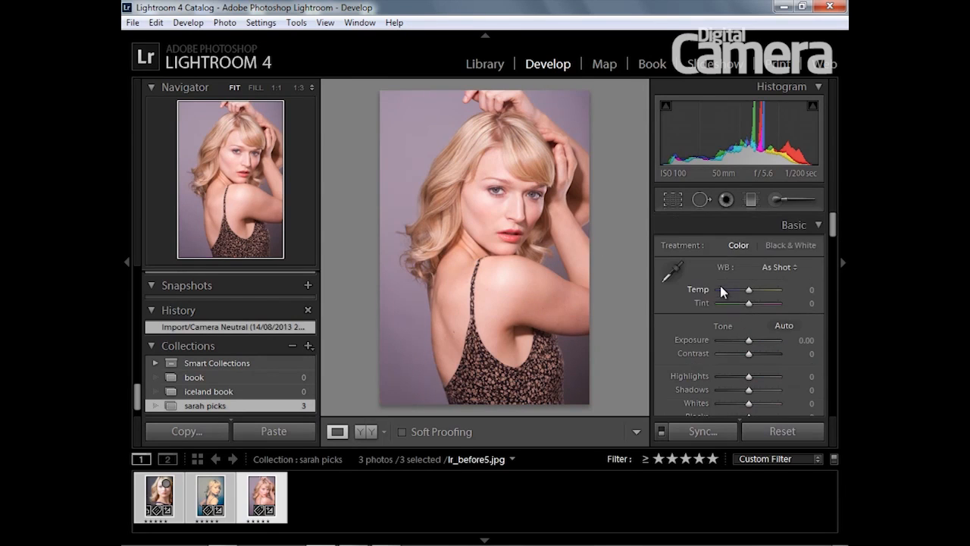
click(671, 272)
click(413, 154)
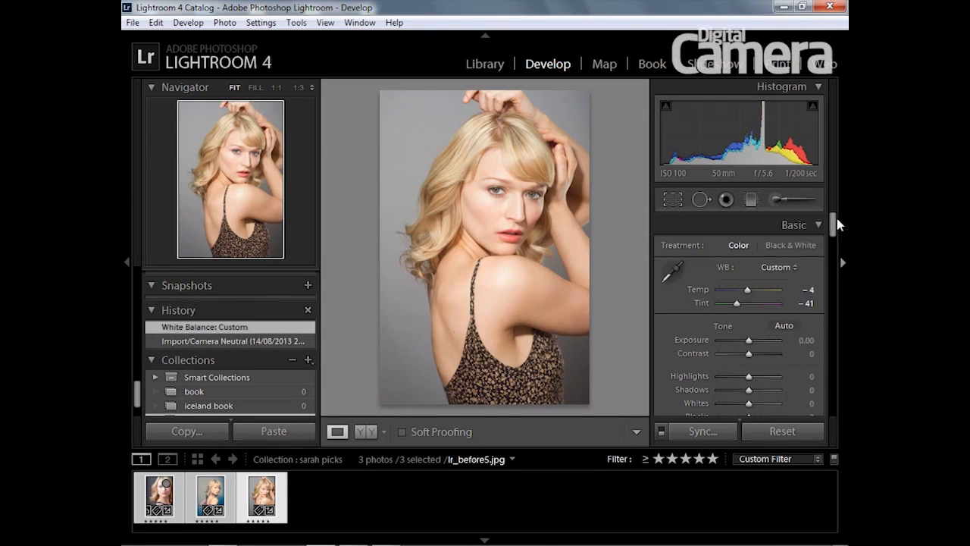
Set Contrast to +21, Highlights to +2, Shadows to +14, Clarity to +5 and Vibrance to +21 for lr_before5.jpg
scroll(834, 225, down, 5)
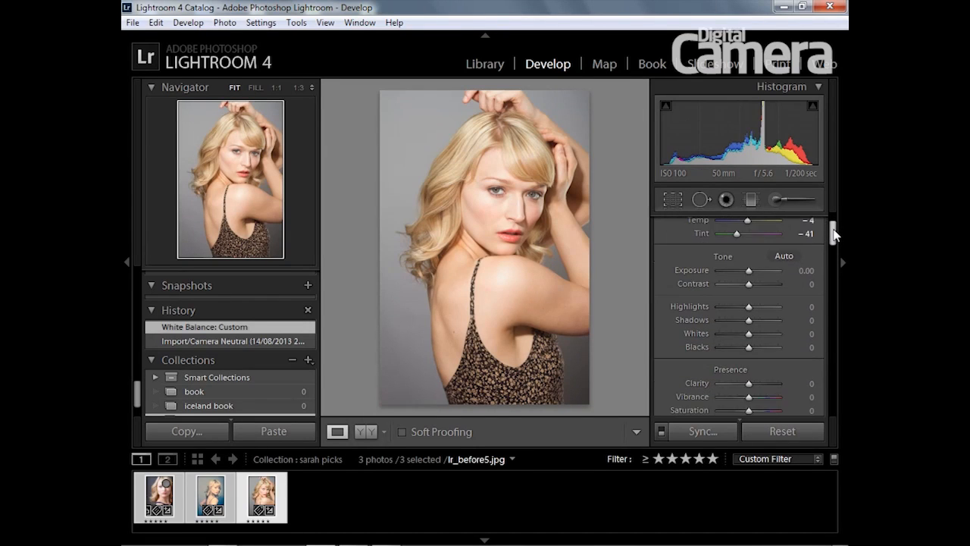
drag(748, 266, 750, 294)
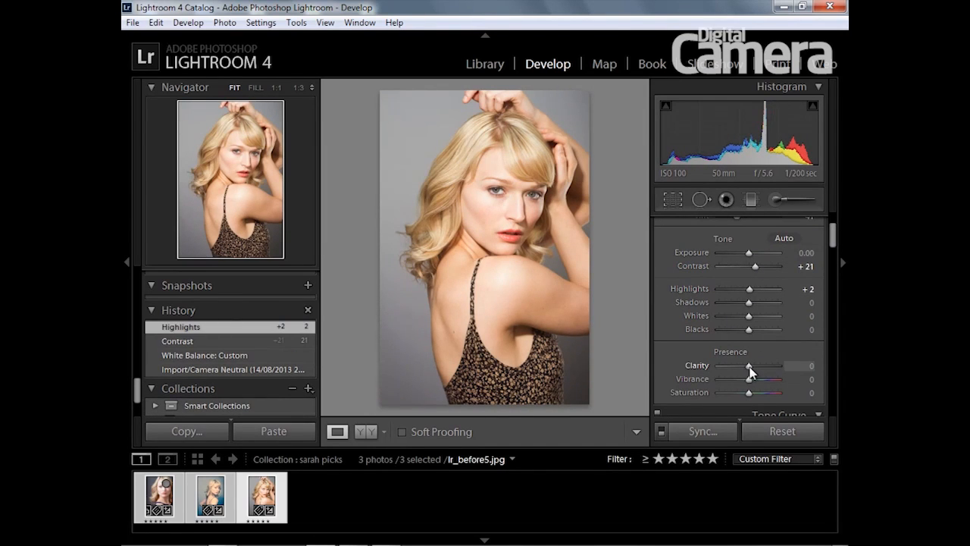
drag(752, 369, 751, 369)
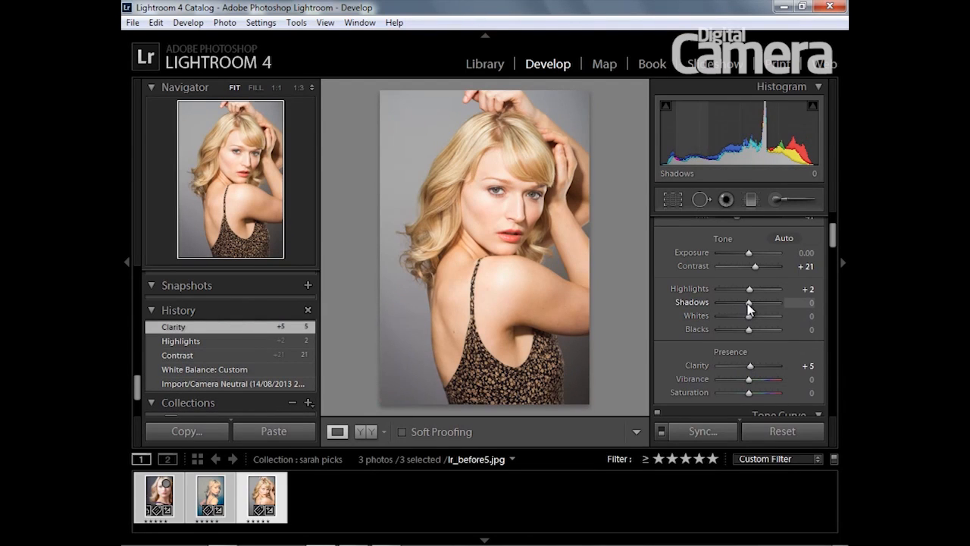
drag(750, 302, 752, 304)
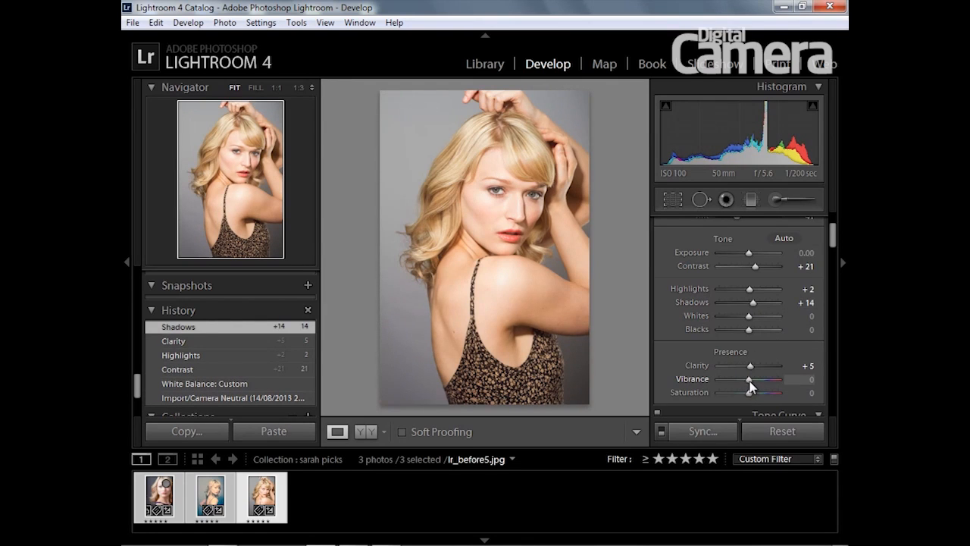
drag(755, 385, 755, 385)
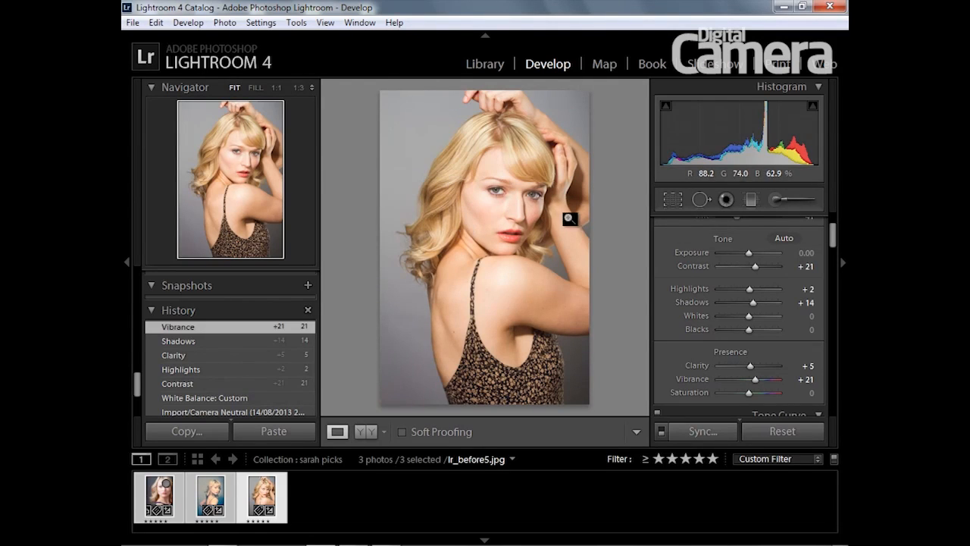
Activate the Adjustment Brush for lr_before5.jpg and choose the Soften Skin effect
click(776, 200)
drag(831, 235, 836, 229)
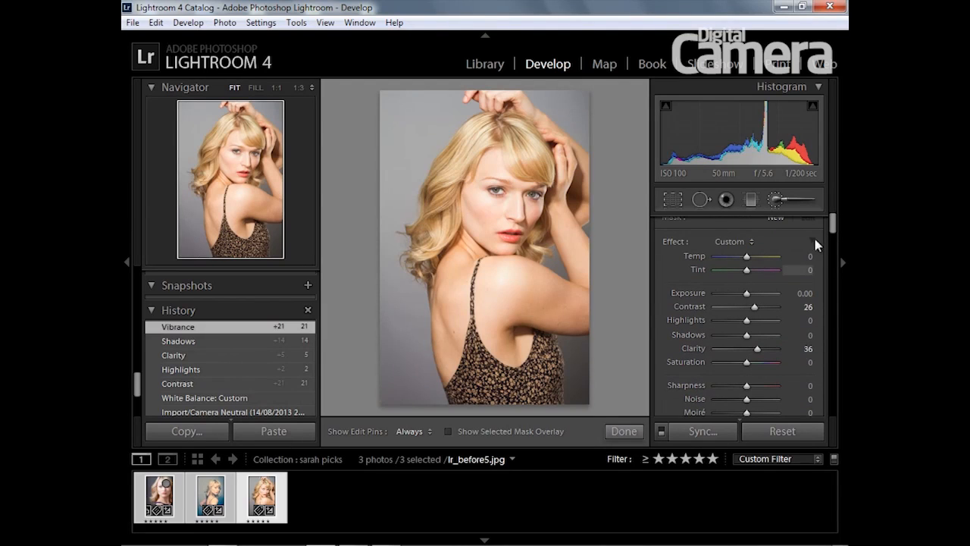
mouse_move(831, 233)
mouse_down()
mouse_move(833, 265)
mouse_move(831, 237)
mouse_up()
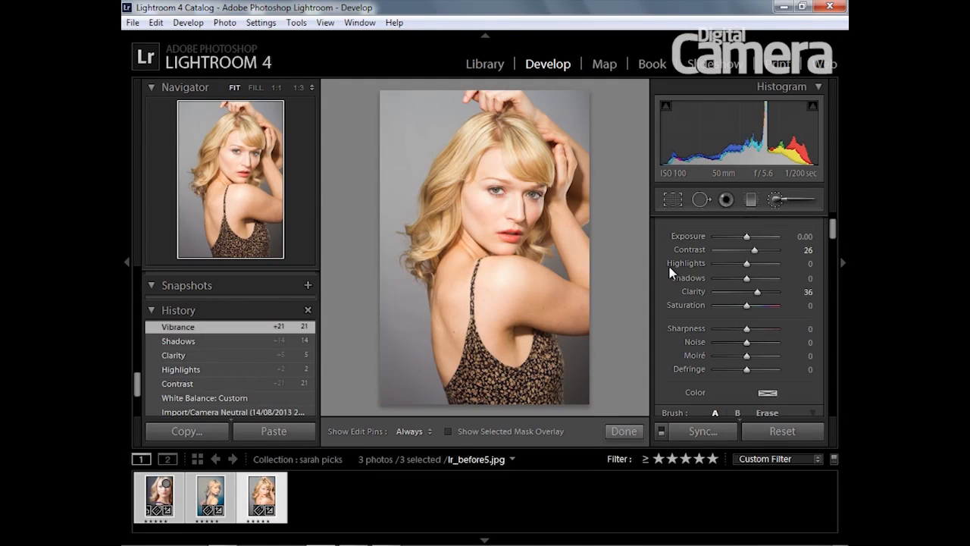
scroll(669, 271, up, 1)
drag(831, 233, 831, 227)
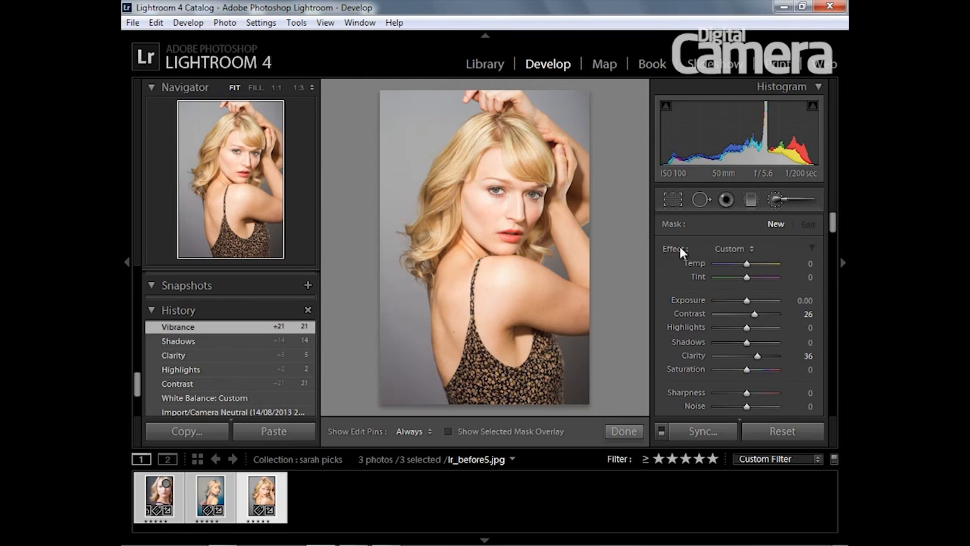
click(753, 250)
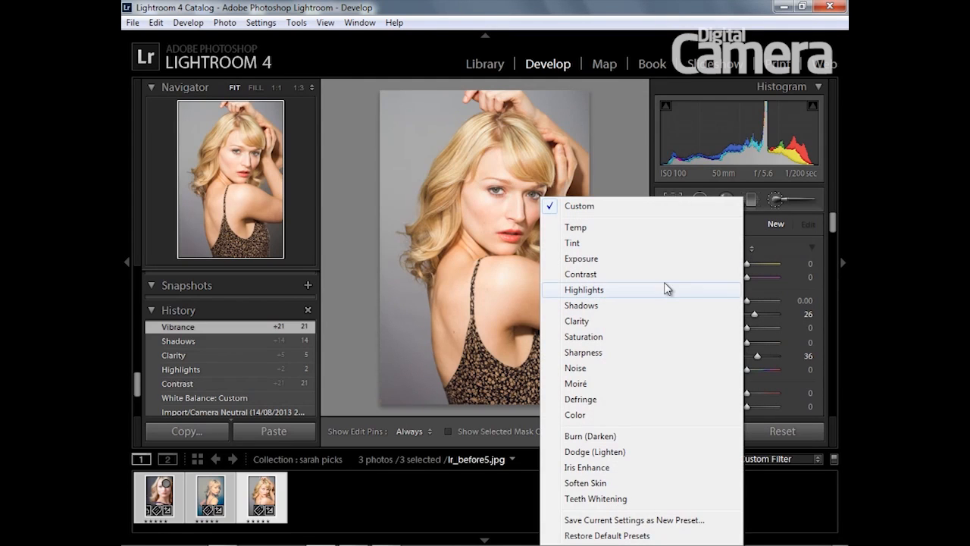
click(606, 482)
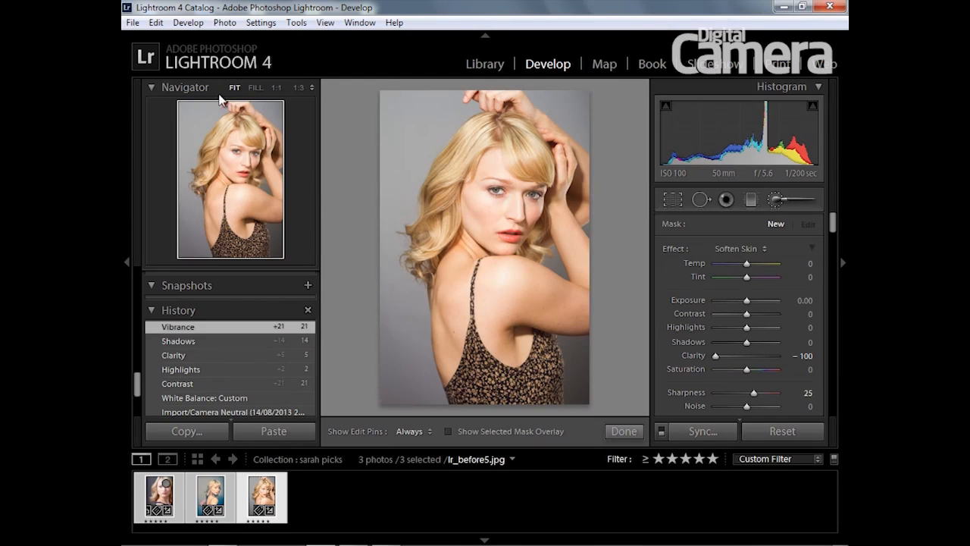
Brush the Soften Skin effect over the facial skin of lr_before5.jpg, covering the cheek, nose and chin
click(299, 88)
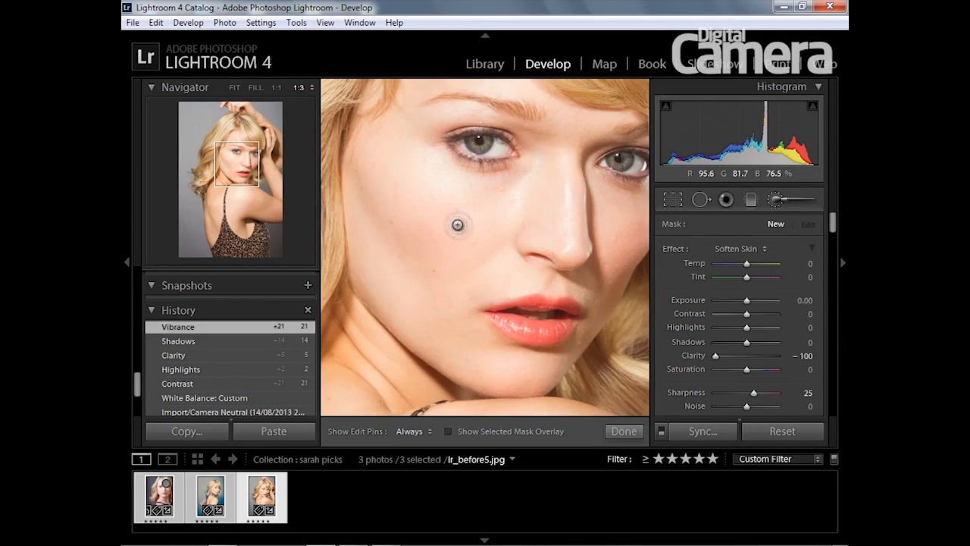
drag(435, 222, 407, 260)
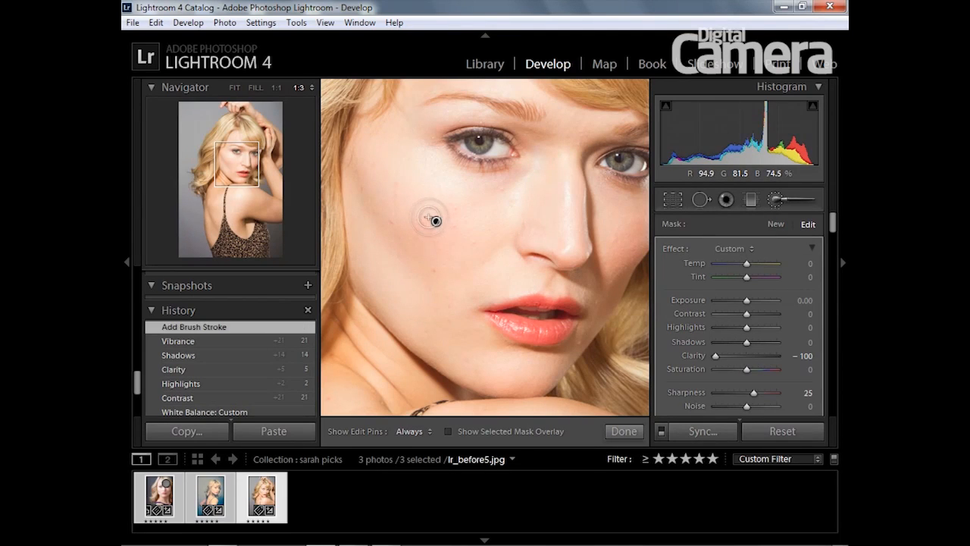
key(h)
drag(442, 210, 395, 155)
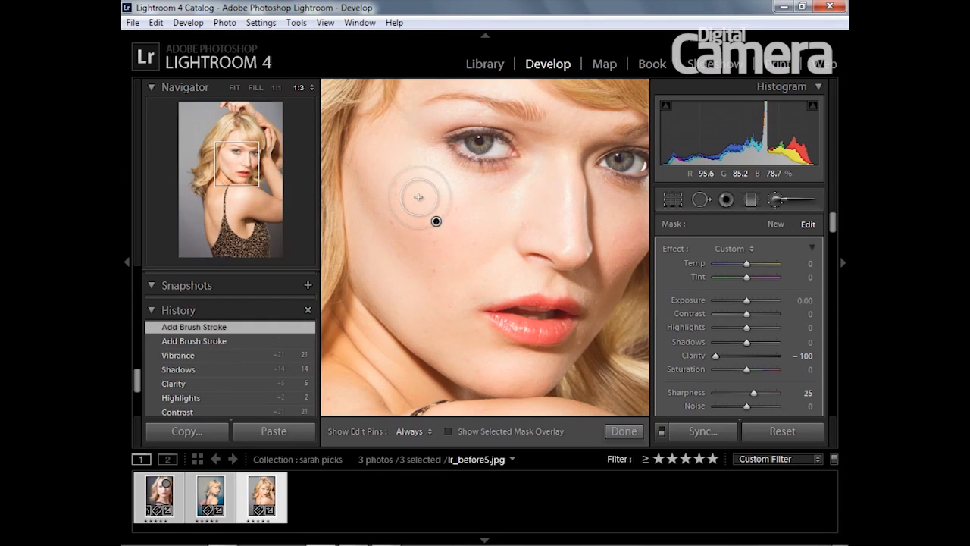
mouse_move(409, 197)
mouse_down()
mouse_move(385, 175)
mouse_move(389, 237)
mouse_move(500, 371)
mouse_up()
mouse_move(442, 272)
mouse_down()
mouse_move(512, 201)
mouse_move(413, 167)
mouse_move(441, 191)
mouse_up()
mouse_move(567, 163)
mouse_down()
mouse_move(574, 244)
mouse_move(562, 227)
mouse_move(563, 235)
mouse_move(574, 200)
mouse_move(630, 222)
mouse_move(557, 285)
mouse_move(476, 274)
mouse_move(444, 251)
mouse_up()
key(h)
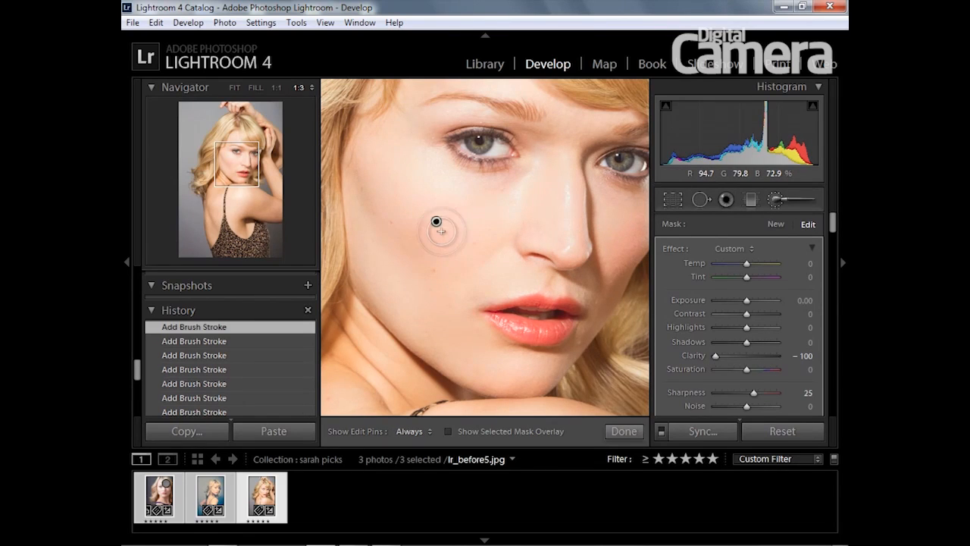
mouse_move(432, 171)
mouse_down()
mouse_move(432, 260)
mouse_move(452, 142)
mouse_up()
Extend the skin softening over the bare shoulder and upper back
drag(447, 284, 495, 144)
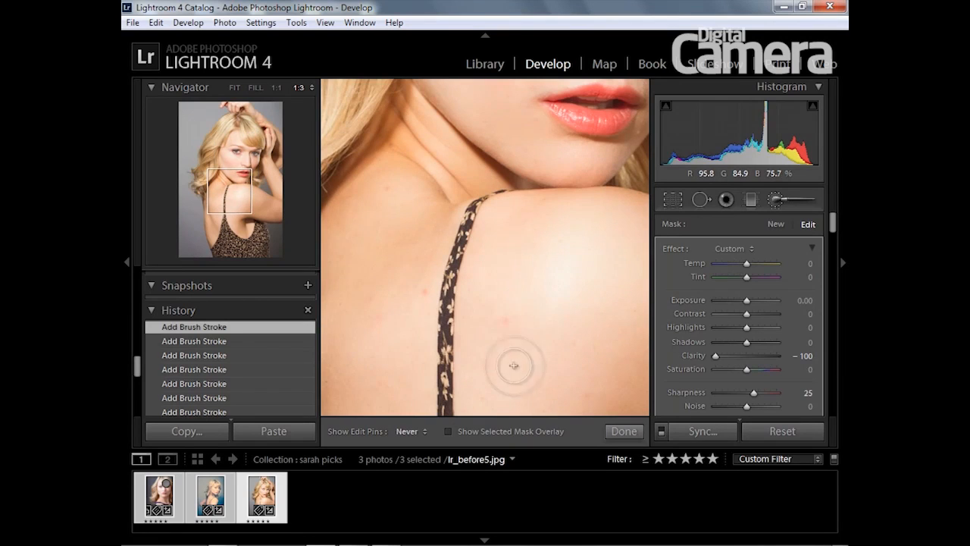
drag(580, 275, 383, 288)
key(h)
drag(448, 224, 465, 238)
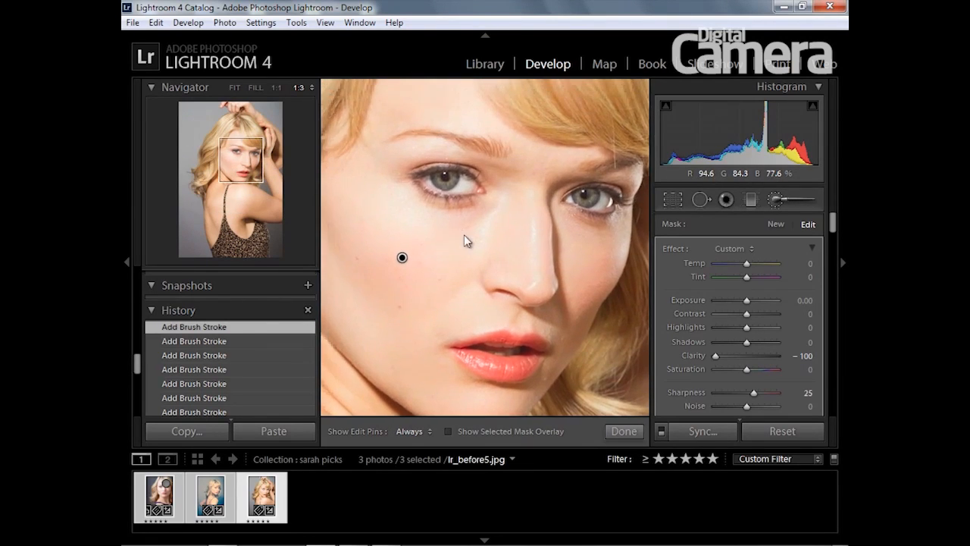
Start a new Adjustment Brush mask with the Iris Enhance effect and shrink the brush to iris size
click(774, 225)
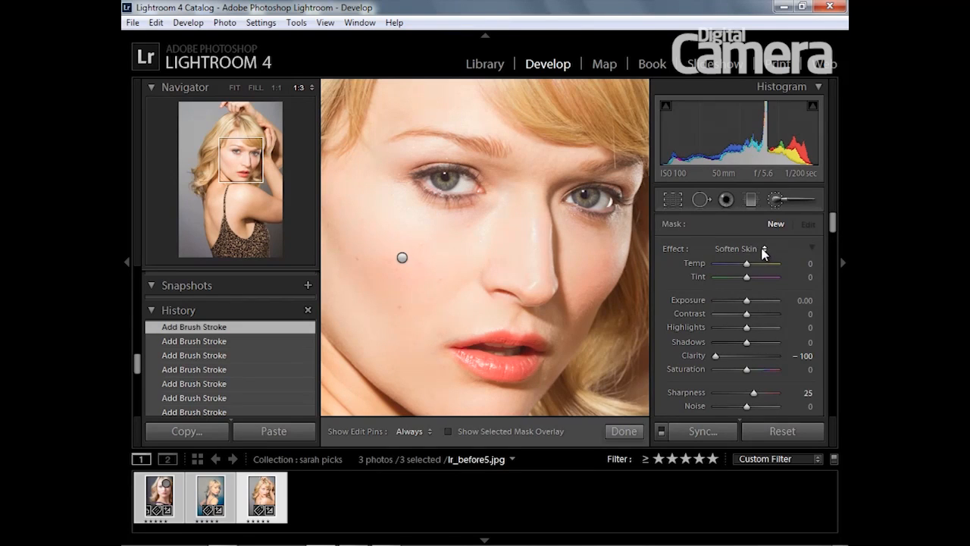
click(764, 249)
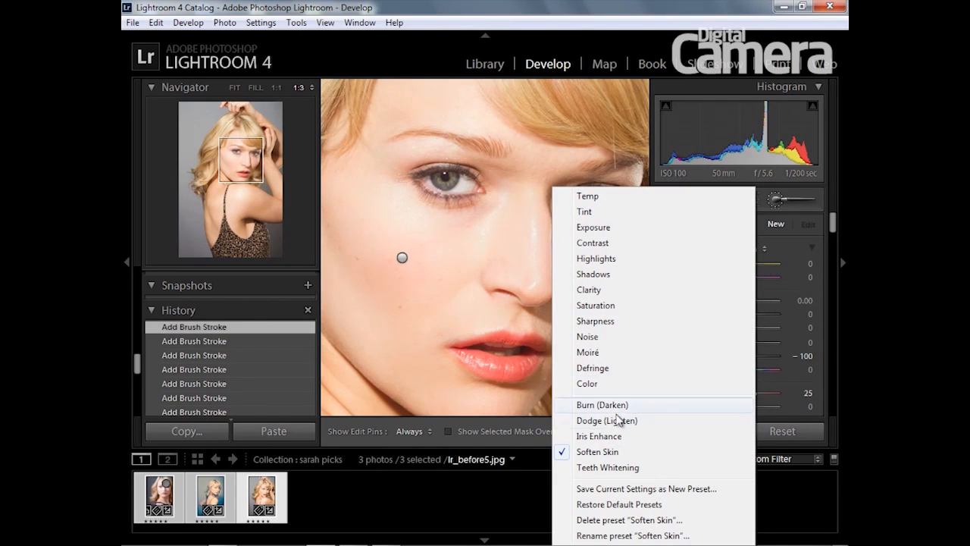
click(598, 436)
key(bracketleft)
key(bracketleft)
key(bracketleft)
key(bracketleft)
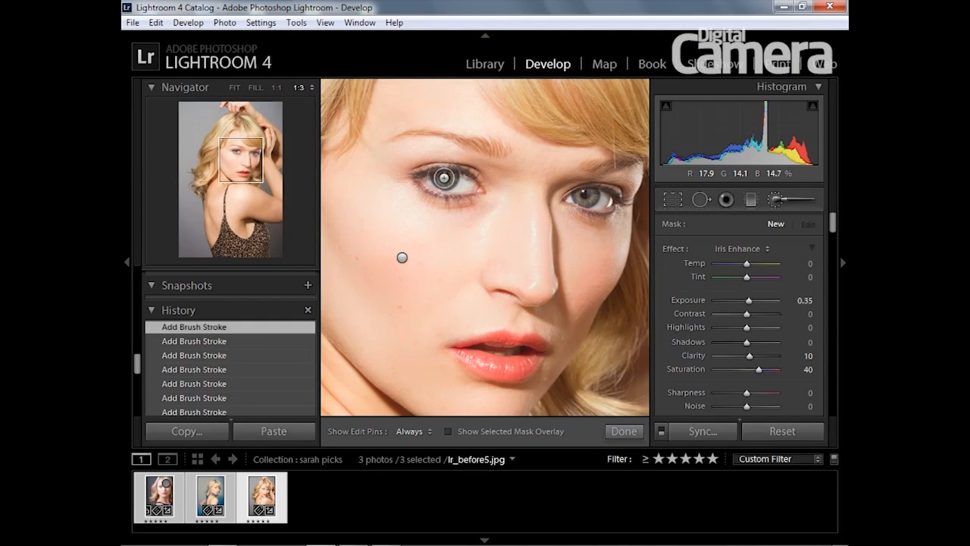
Brush the Iris Enhance effect over the irises of both eyes
drag(444, 177, 440, 177)
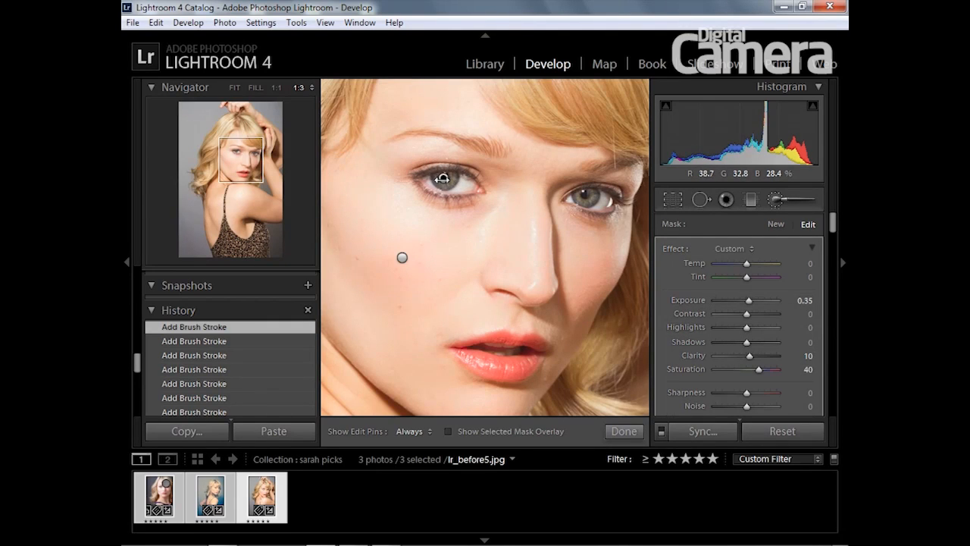
key(h)
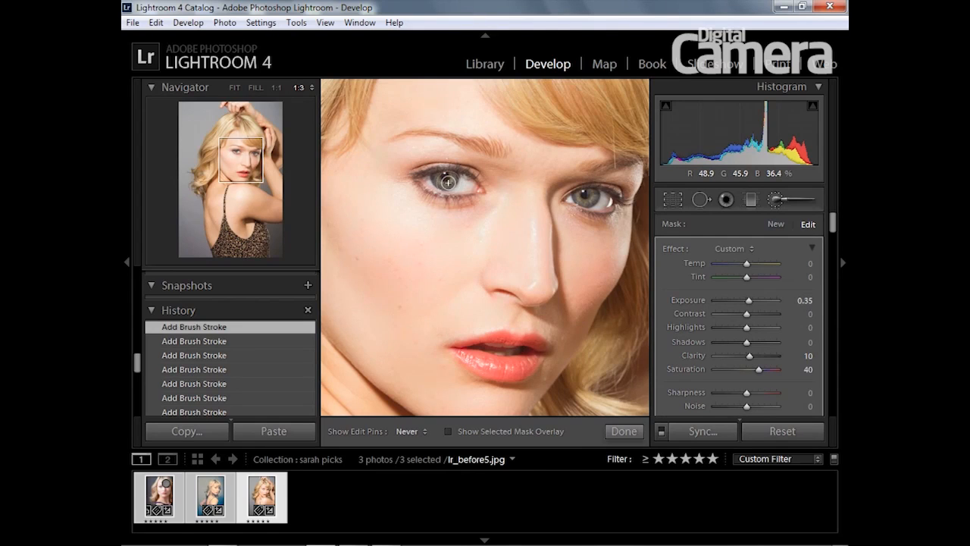
key(h)
key(h)
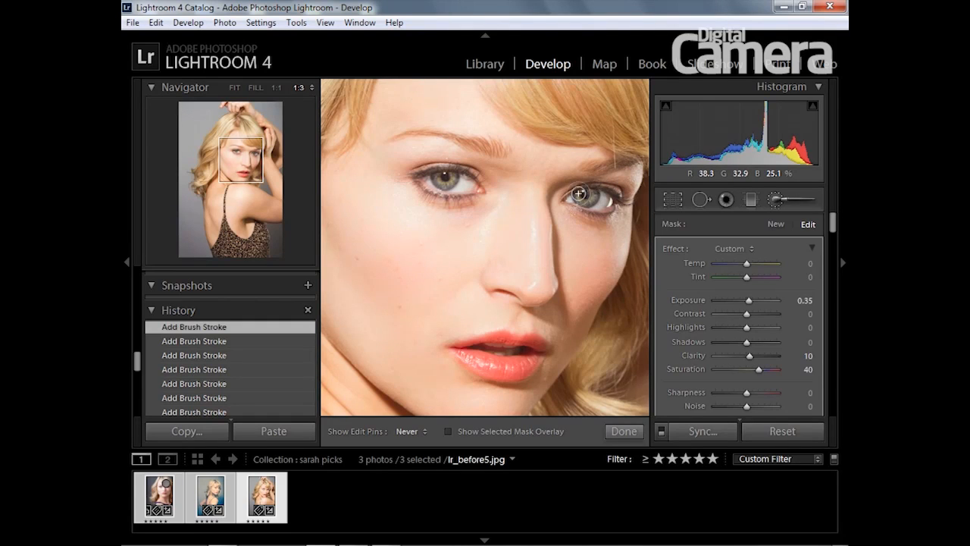
key(h)
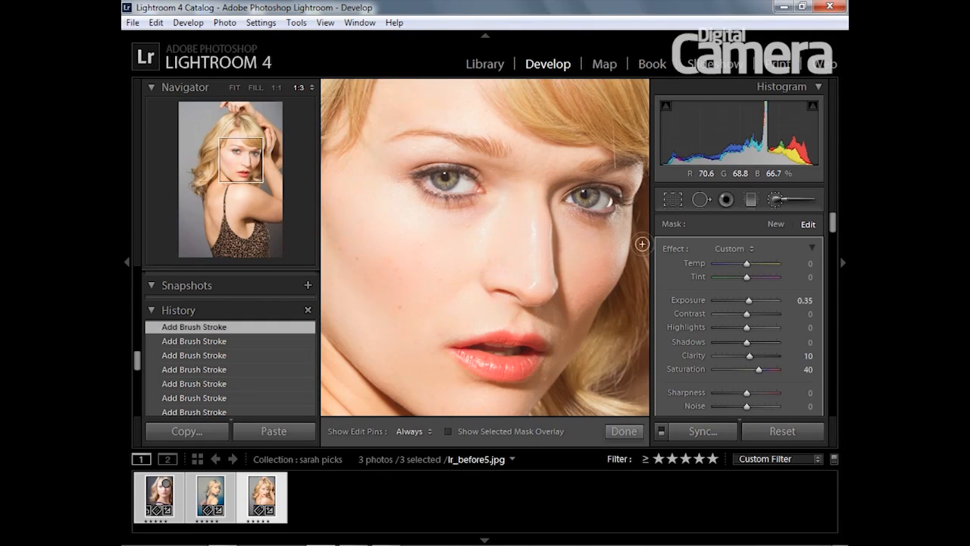
Set the iris mask's Exposure to 0.51, Clarity to 45 and Saturation to 54
click(746, 303)
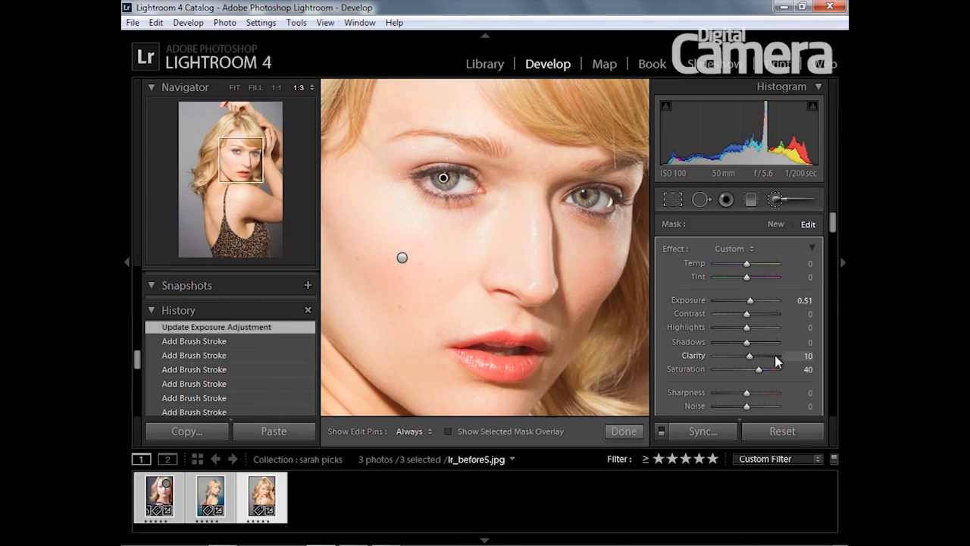
click(757, 356)
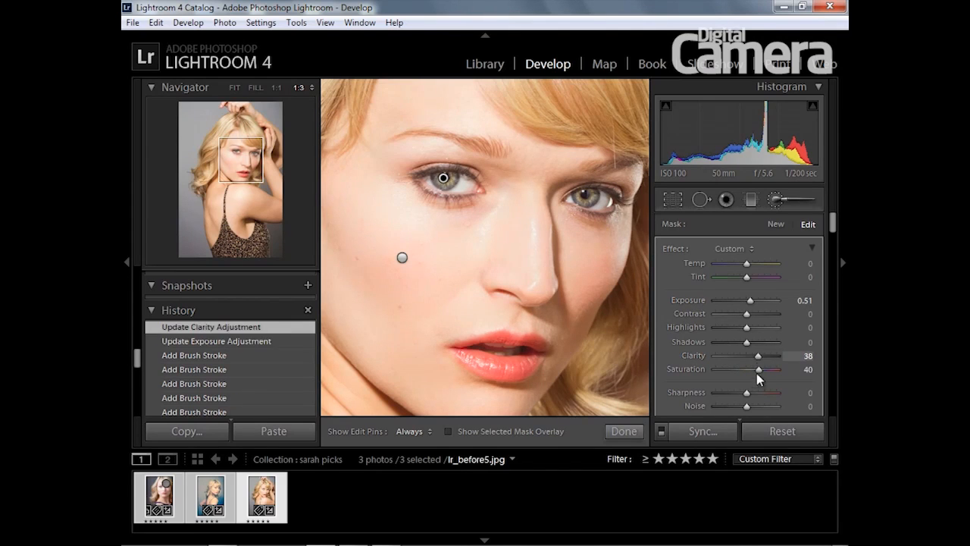
drag(758, 375, 763, 363)
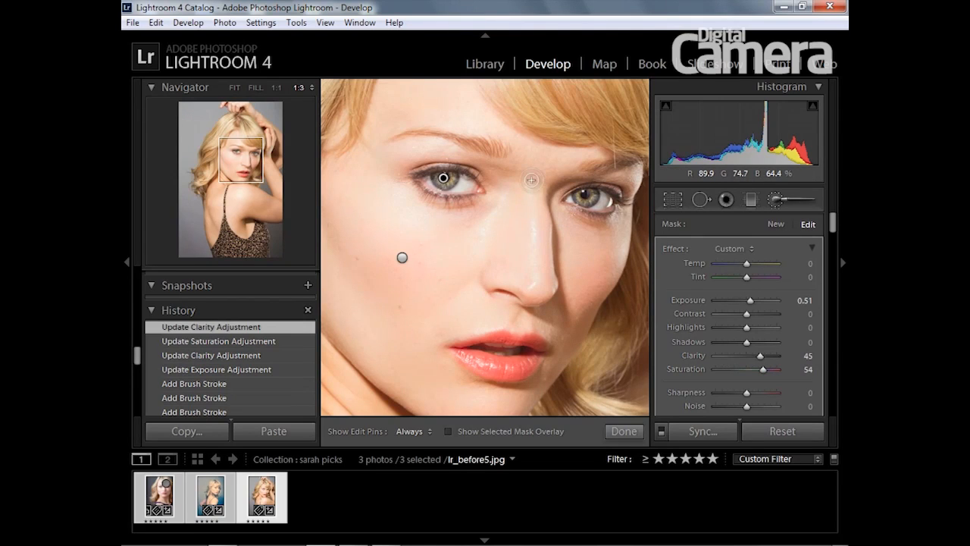
Set Sharpening to Amount 52 and Radius 1.2, and Luminance noise reduction to 21, judging by the eye at 1:1
click(277, 89)
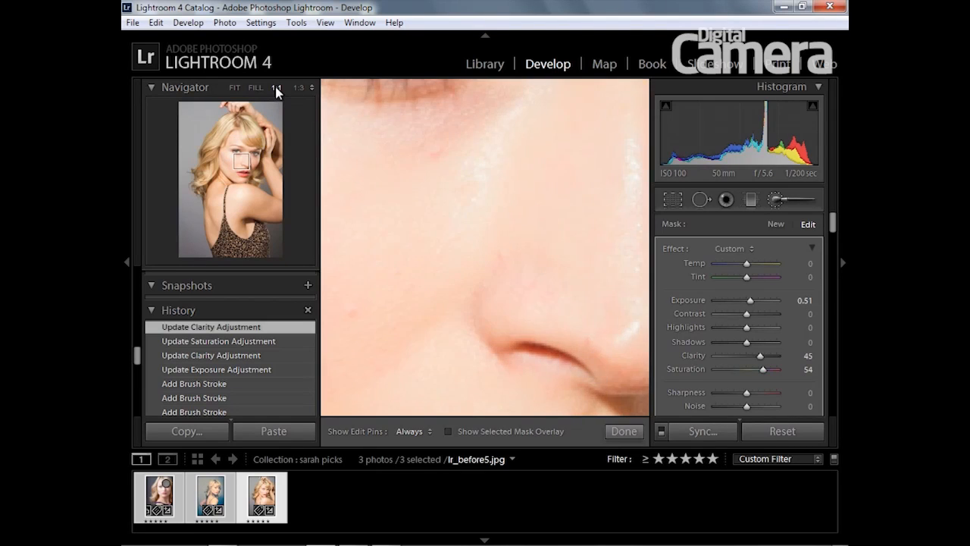
drag(423, 153, 485, 298)
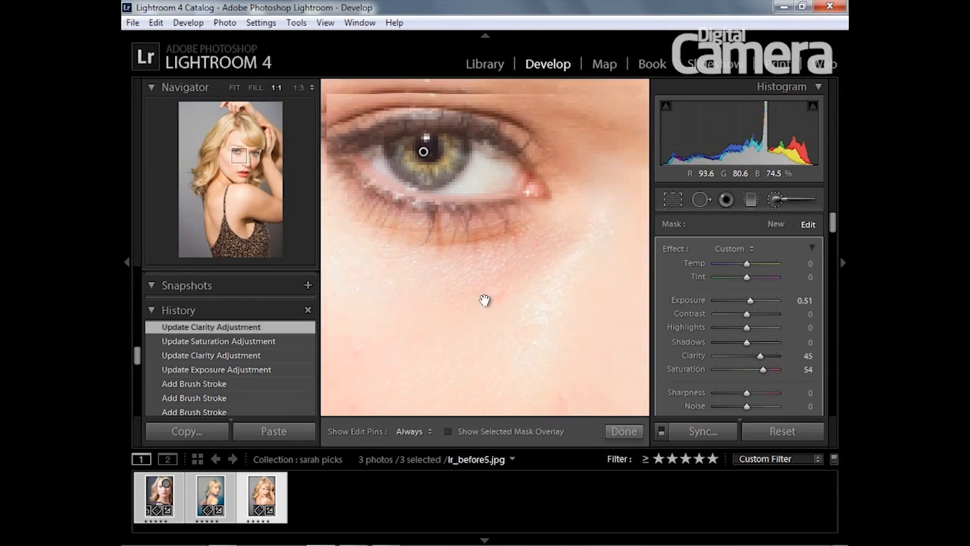
drag(454, 201, 410, 234)
drag(550, 235, 442, 215)
drag(618, 245, 522, 257)
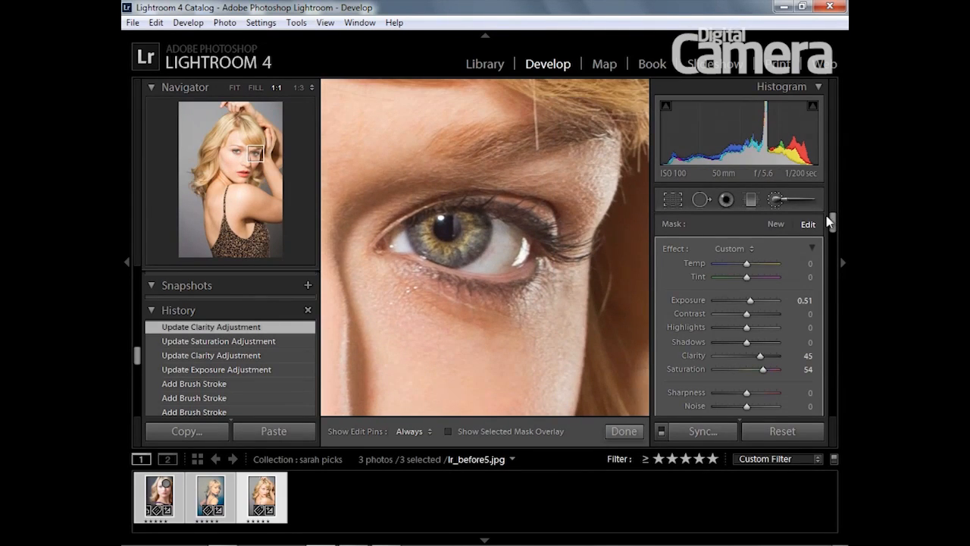
drag(834, 222, 829, 335)
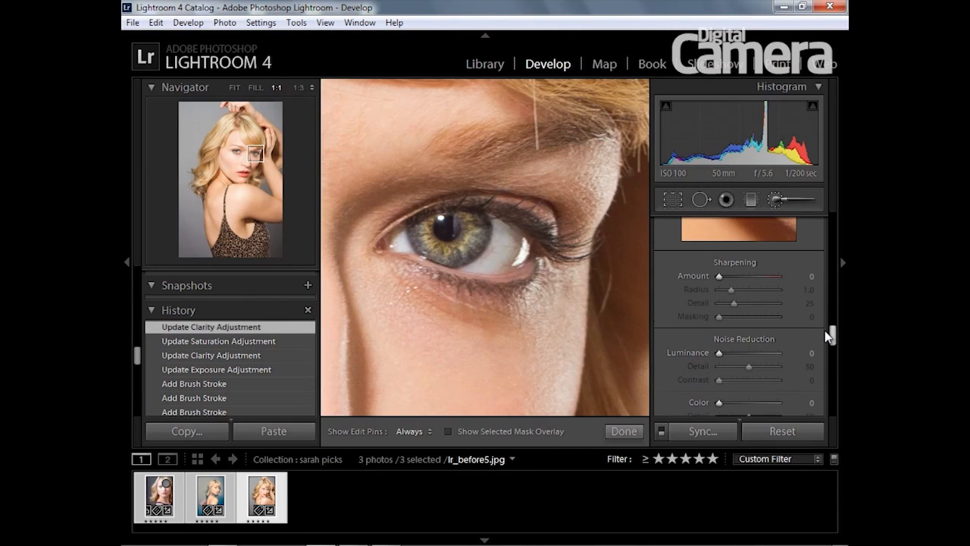
drag(720, 276, 730, 276)
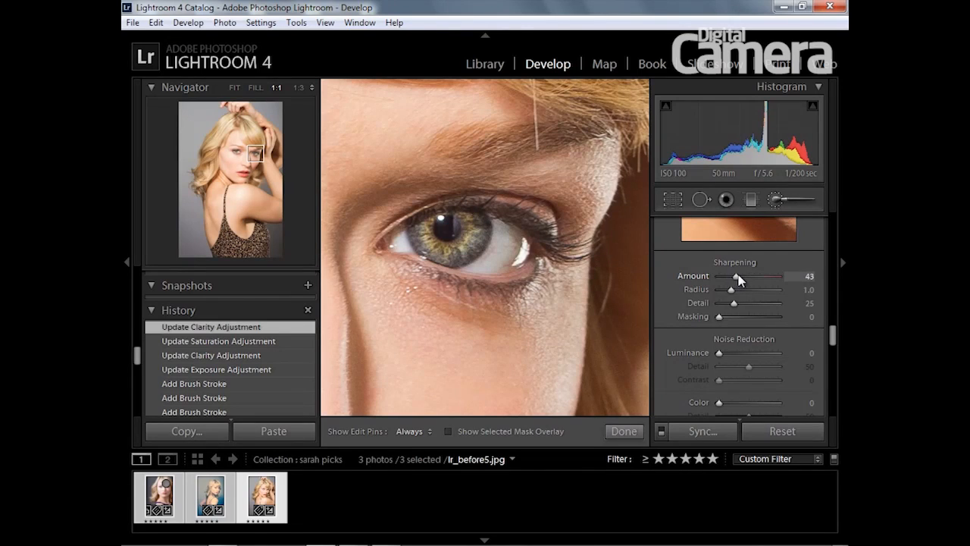
drag(744, 279, 744, 279)
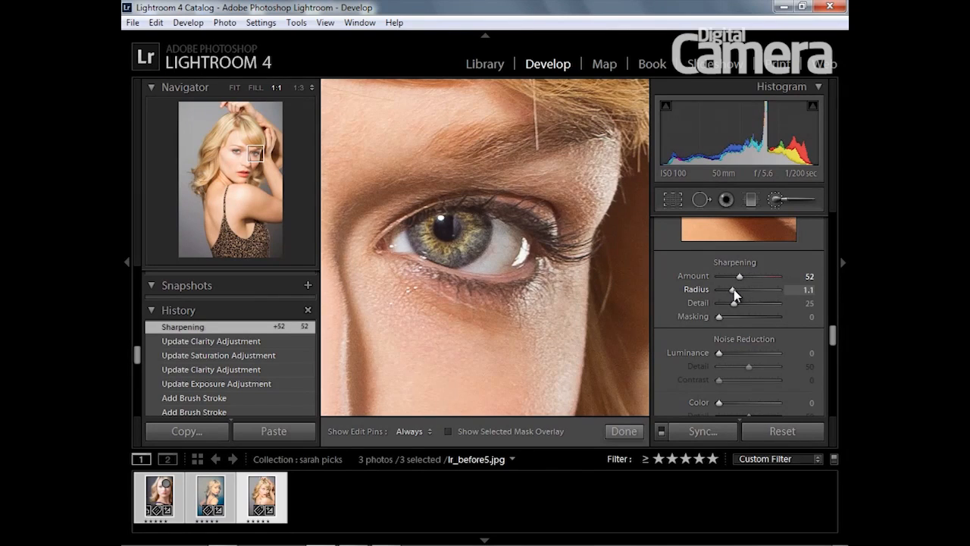
drag(737, 294, 737, 294)
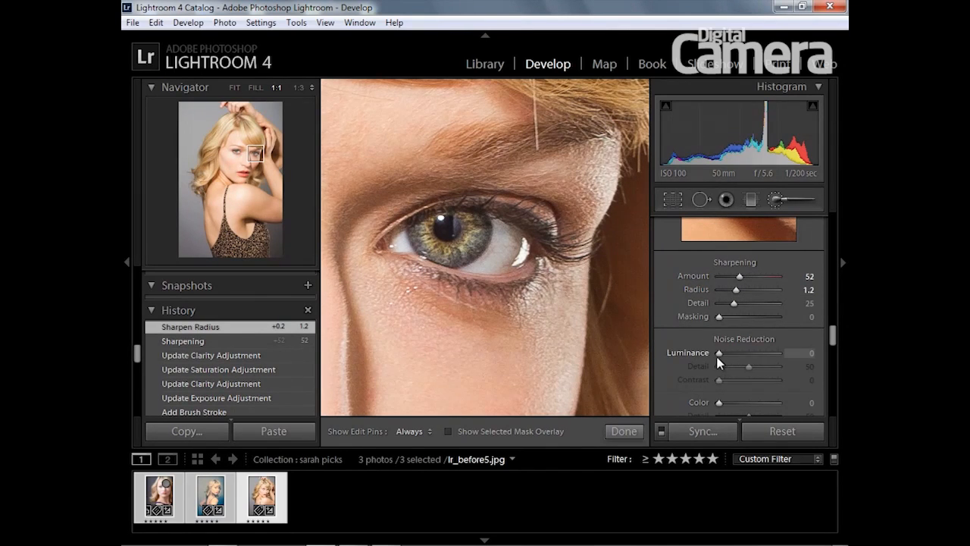
drag(719, 353, 724, 354)
drag(733, 355, 731, 354)
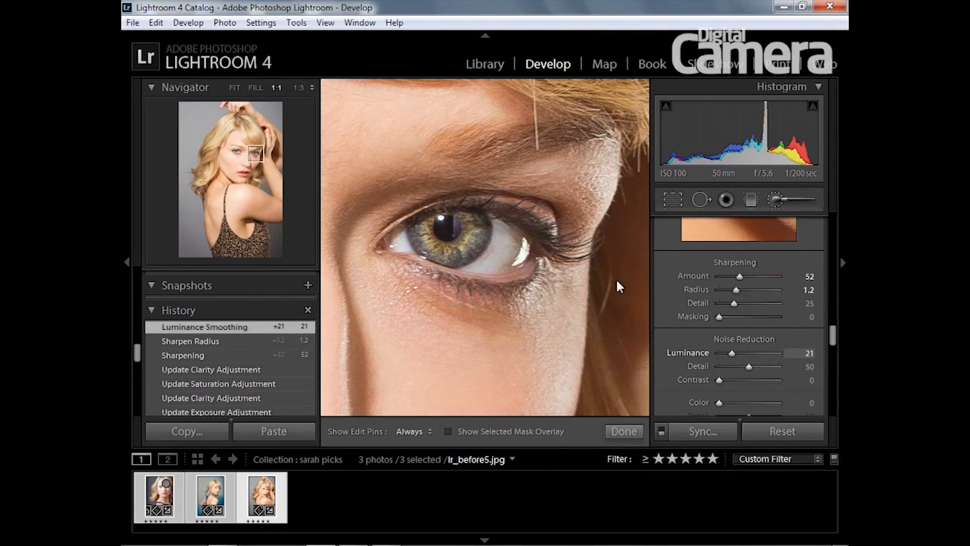
Synchronize only the Sharpening settings to the other selected photos and check lr_before4.jpg and lr_before3.jpg
click(234, 90)
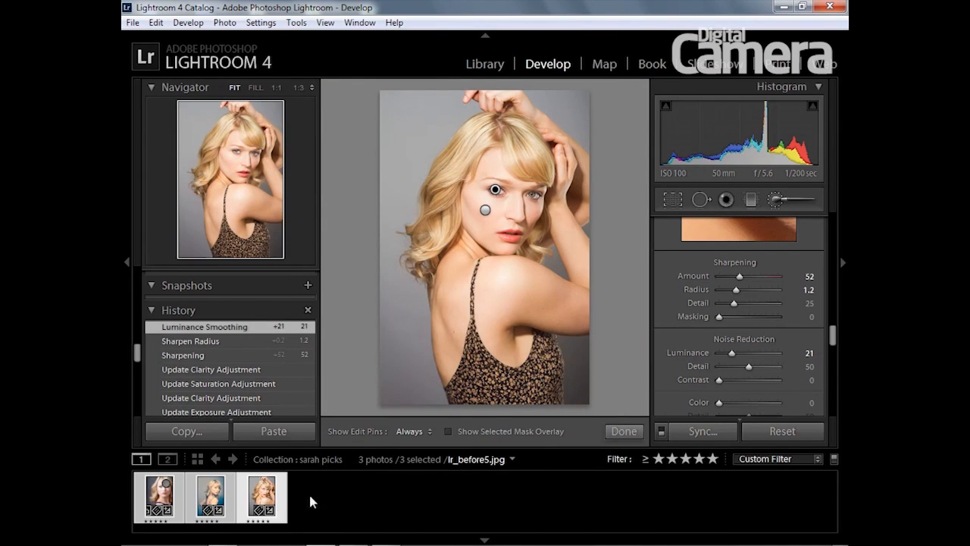
click(722, 430)
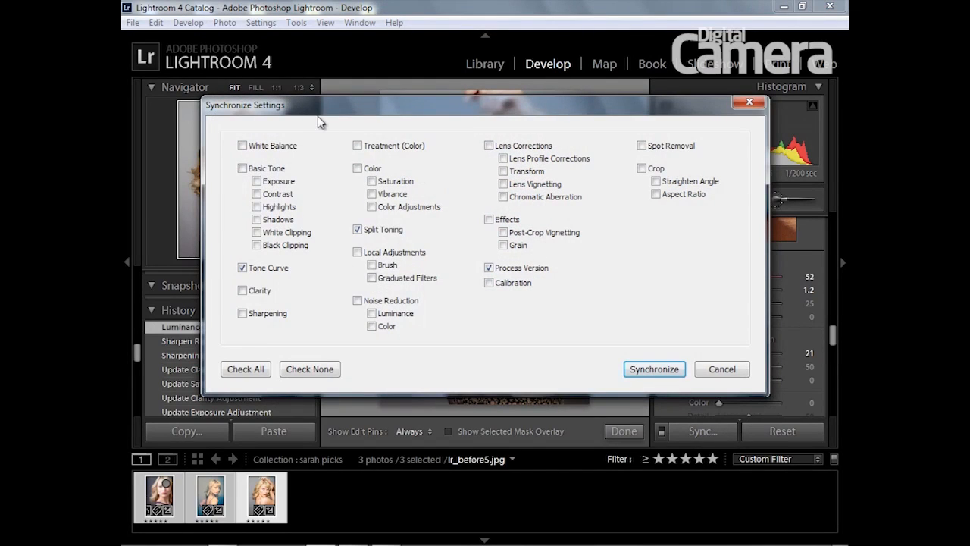
click(243, 268)
click(314, 369)
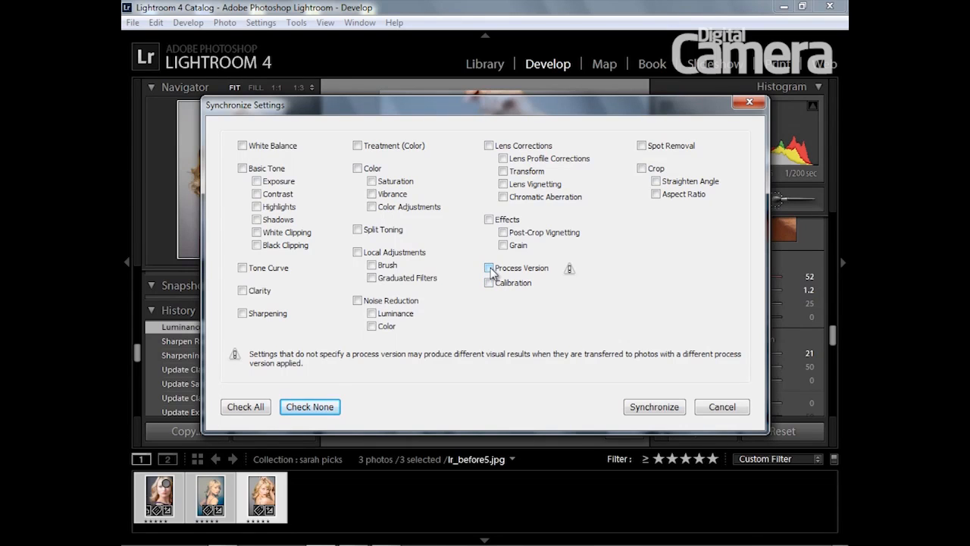
click(243, 313)
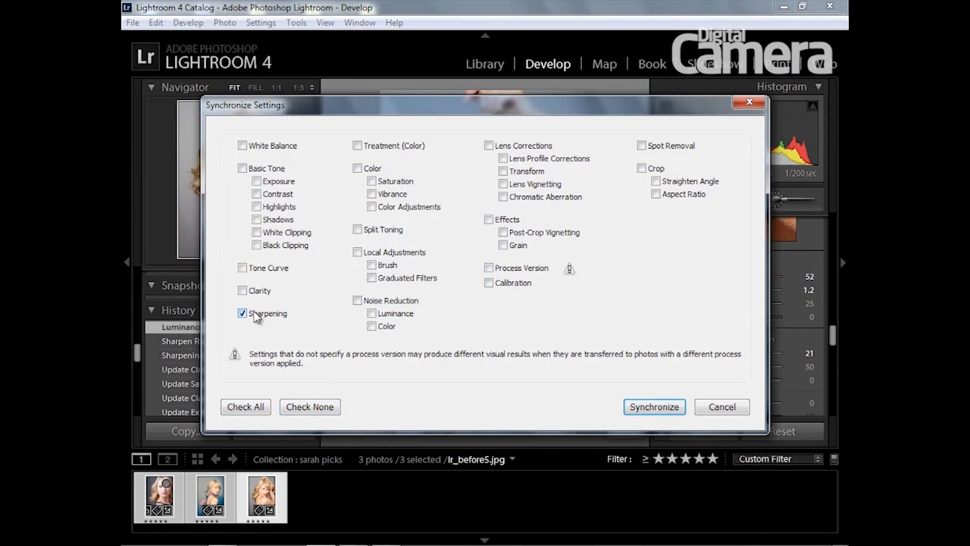
click(653, 407)
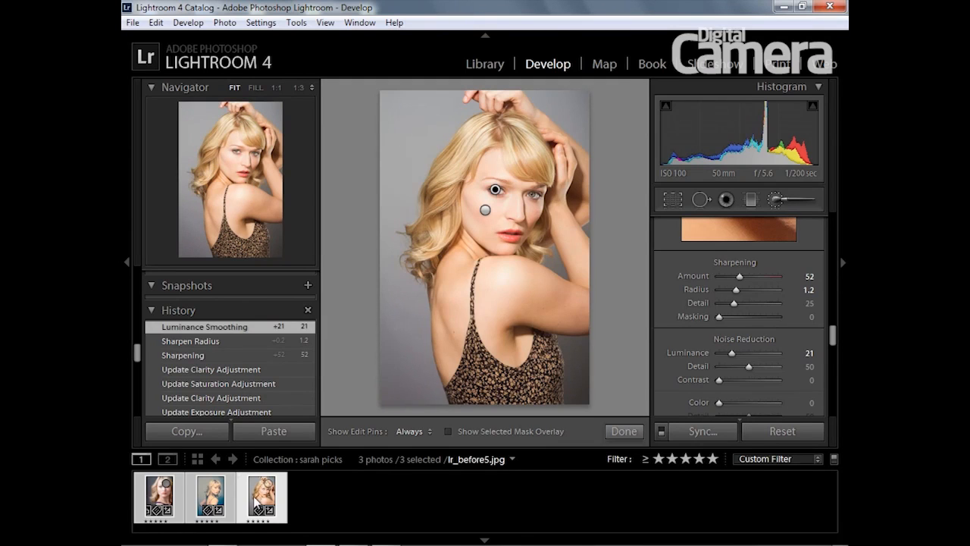
click(212, 497)
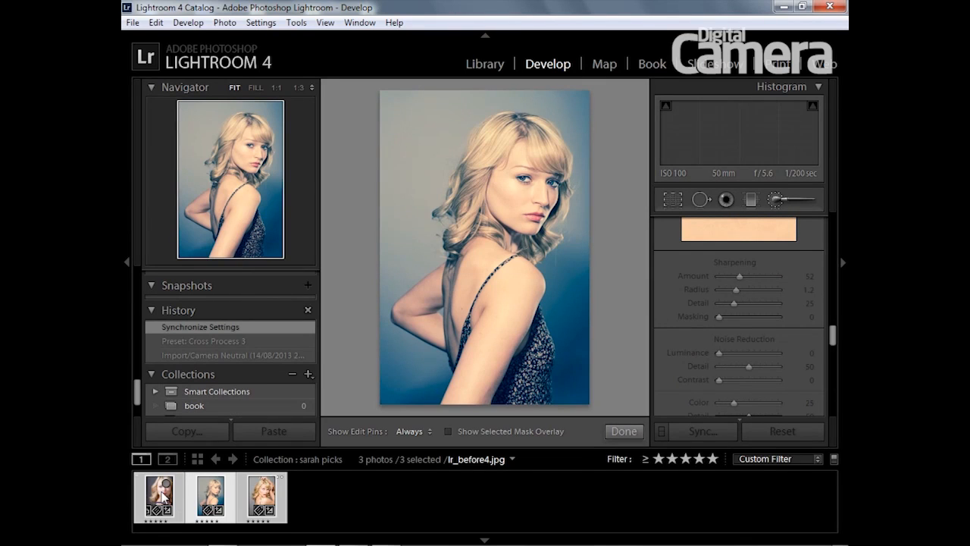
click(161, 496)
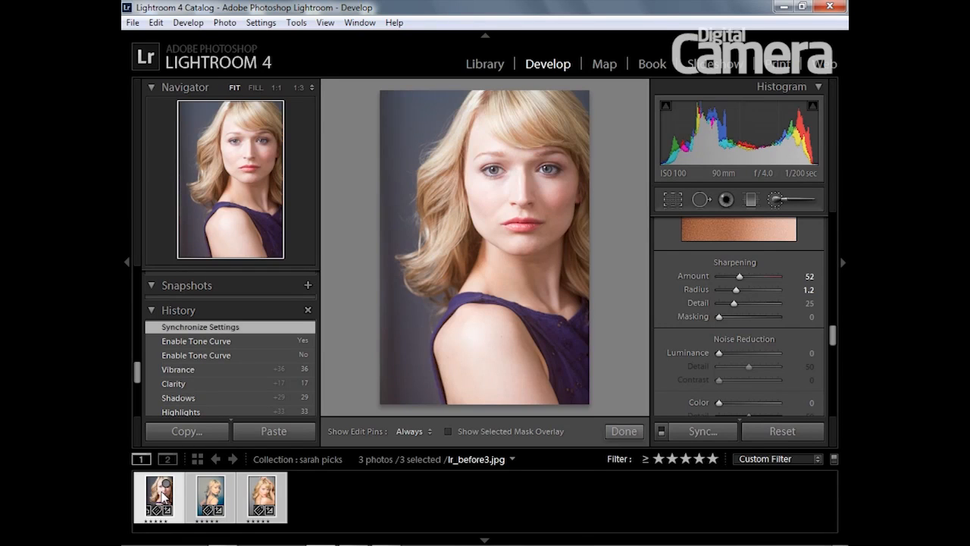
Review the export options for the three selected photos and close them without exporting
click(132, 23)
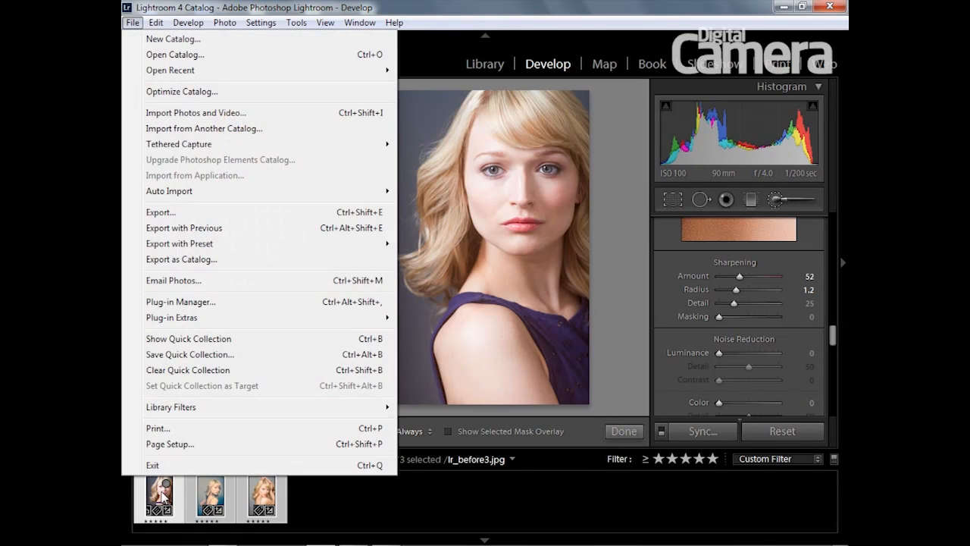
click(161, 212)
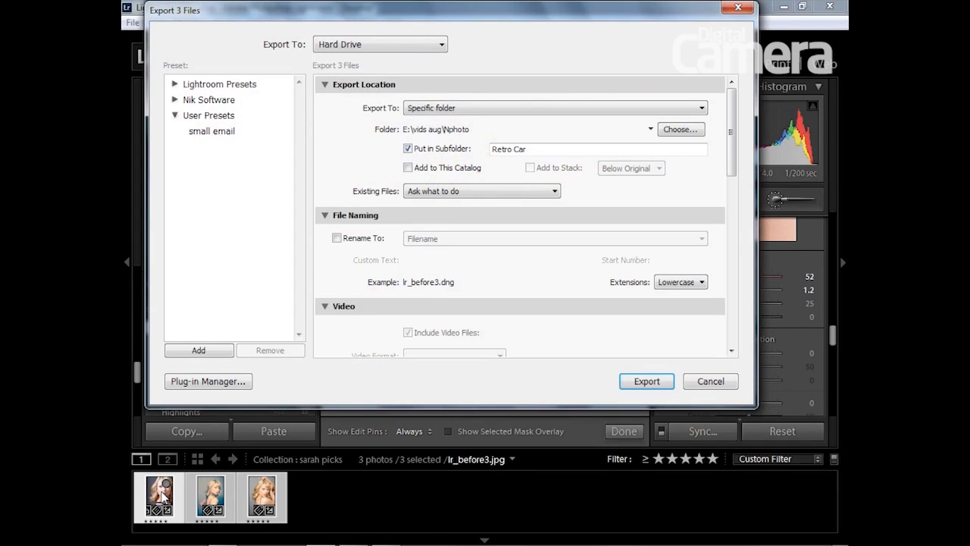
mouse_move(731, 133)
mouse_down()
mouse_move(731, 246)
mouse_move(731, 132)
mouse_up()
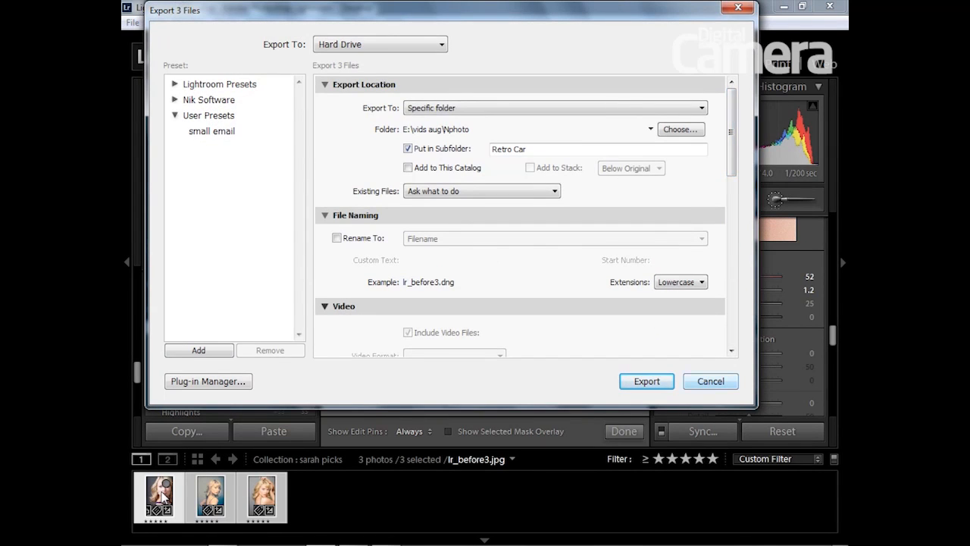
click(711, 381)
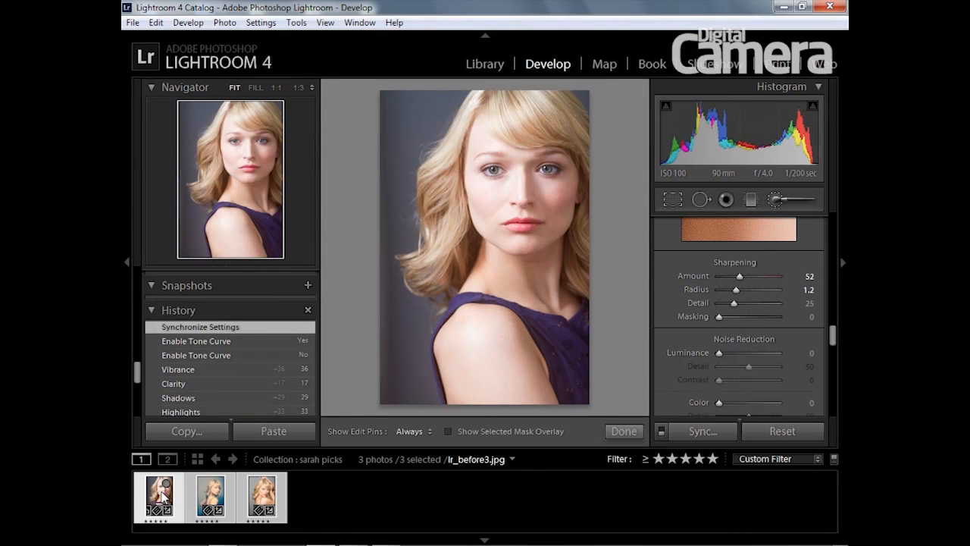